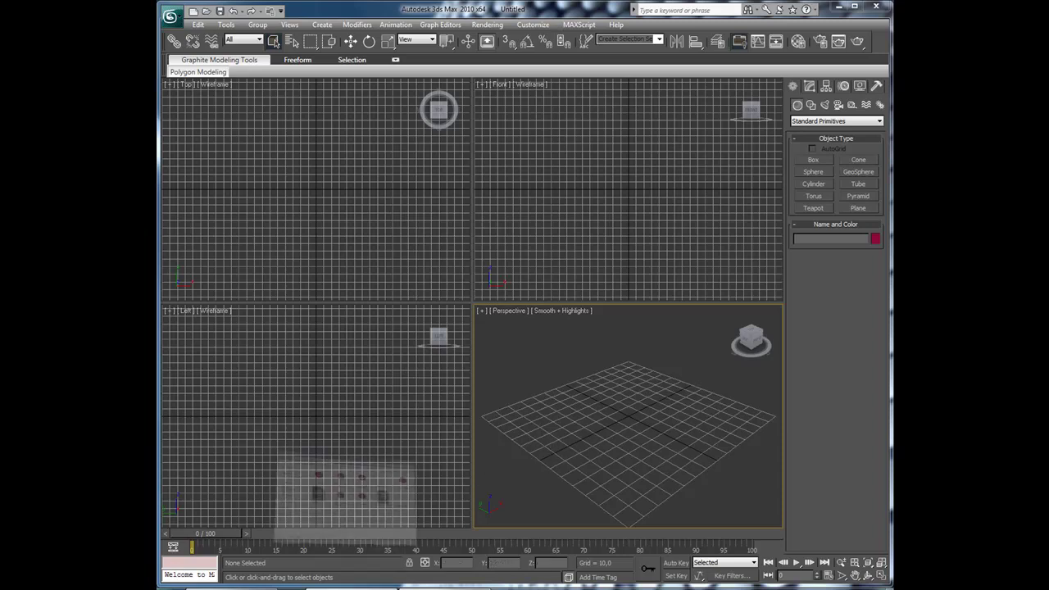
Load the Tutorial table.ms tracking script, view through Camera_1, and scrub to check the track
click(344, 491)
drag(409, 184, 638, 395)
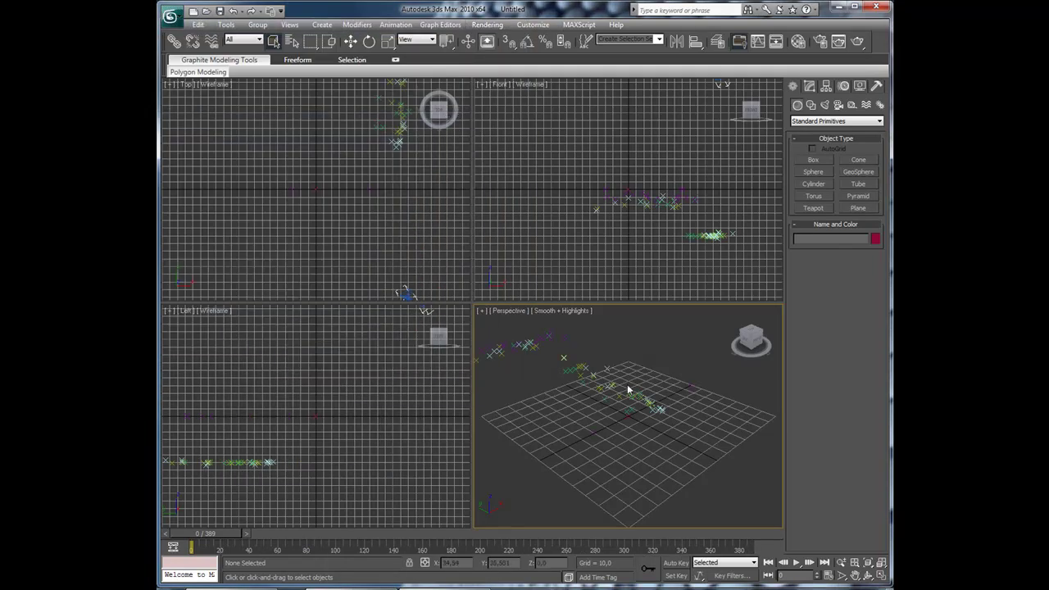
key(c)
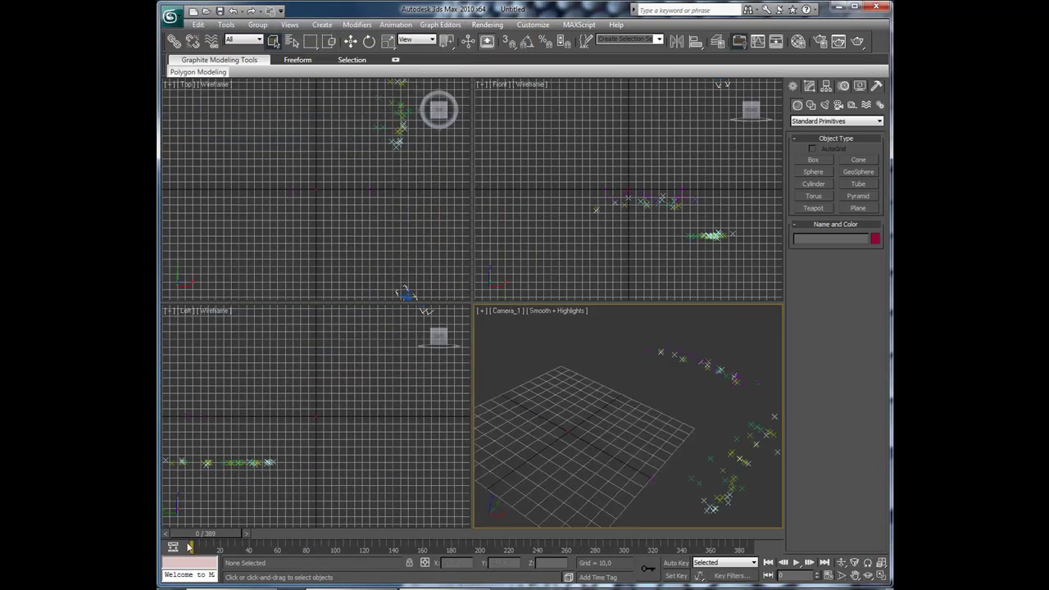
mouse_move(199, 534)
mouse_down()
mouse_move(649, 537)
mouse_move(251, 511)
mouse_up()
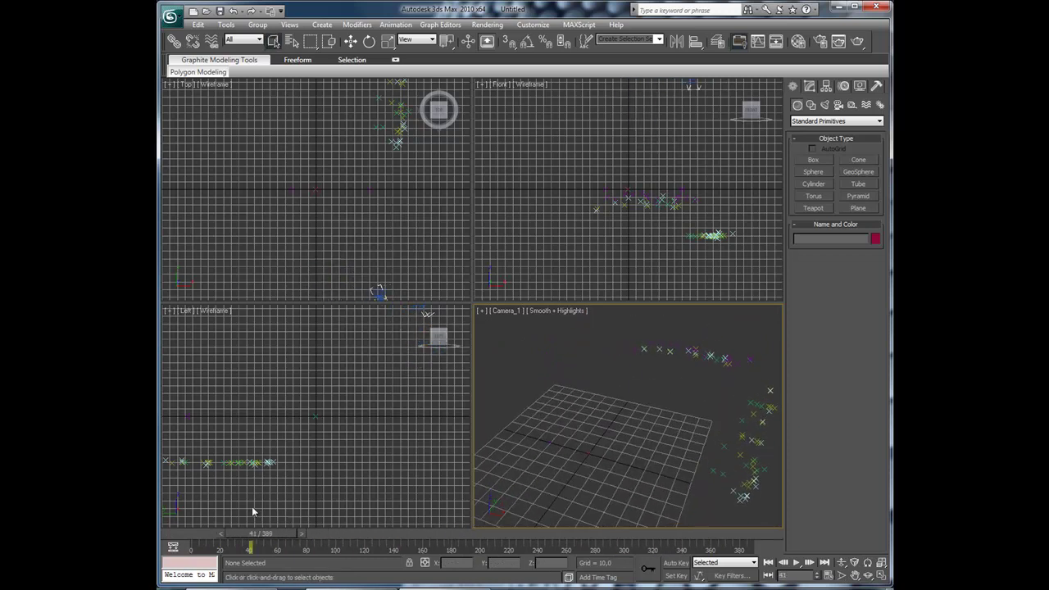
Turn on the footage as Camera_1's viewport background, then scrub to frame 141
key(alt+b)
click(553, 339)
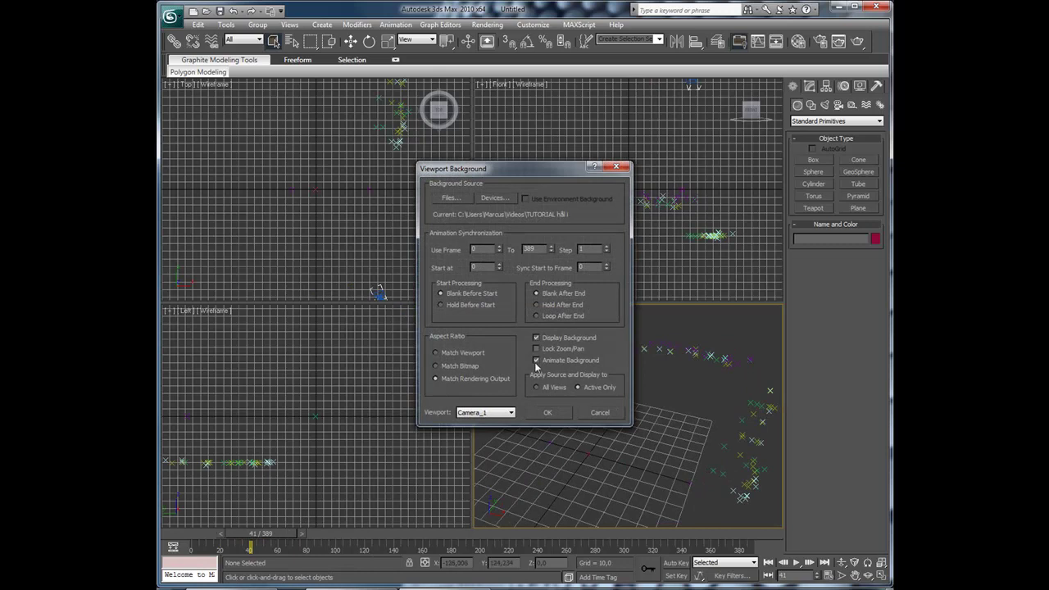
click(549, 413)
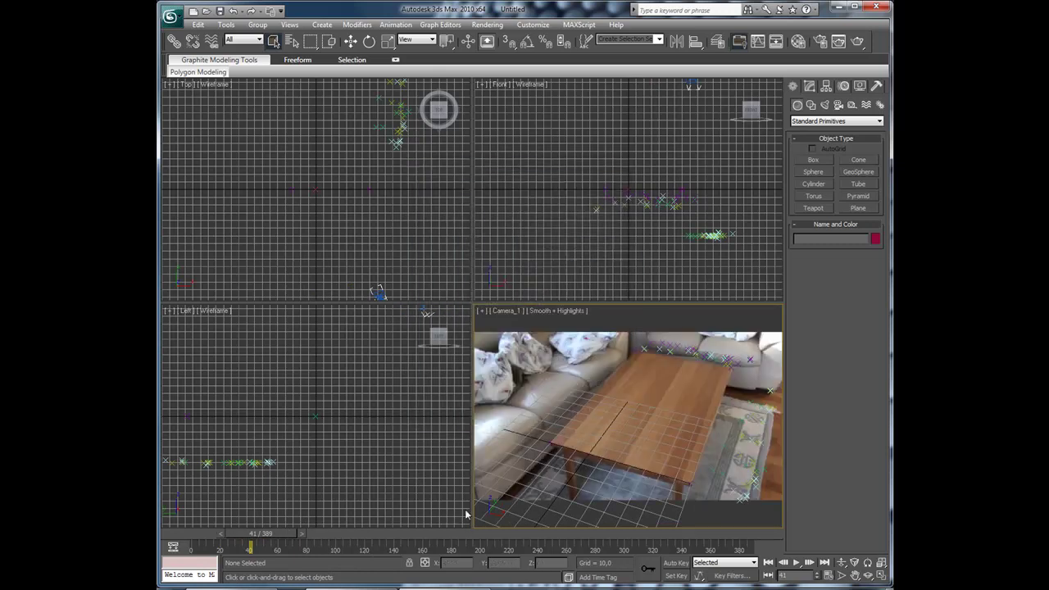
drag(256, 534, 308, 537)
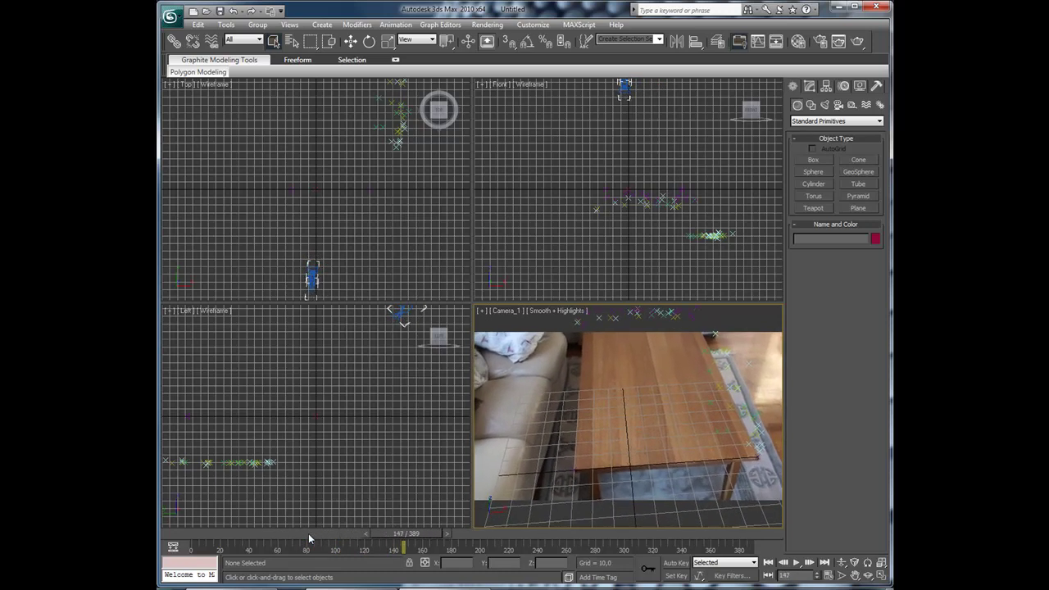
click(308, 533)
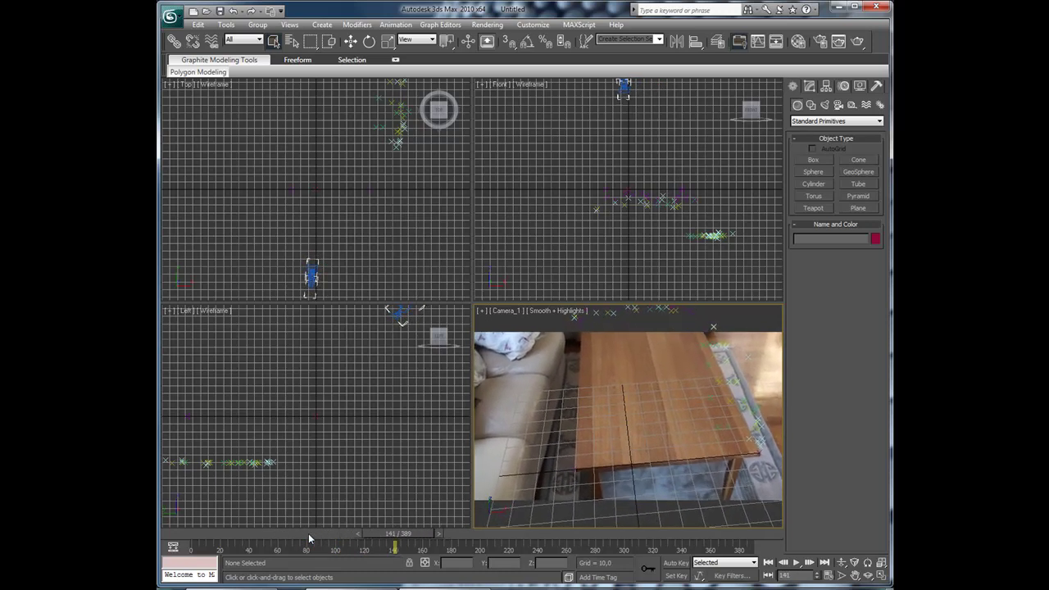
Start an import and browse through drive C to the user's profile folder
click(170, 16)
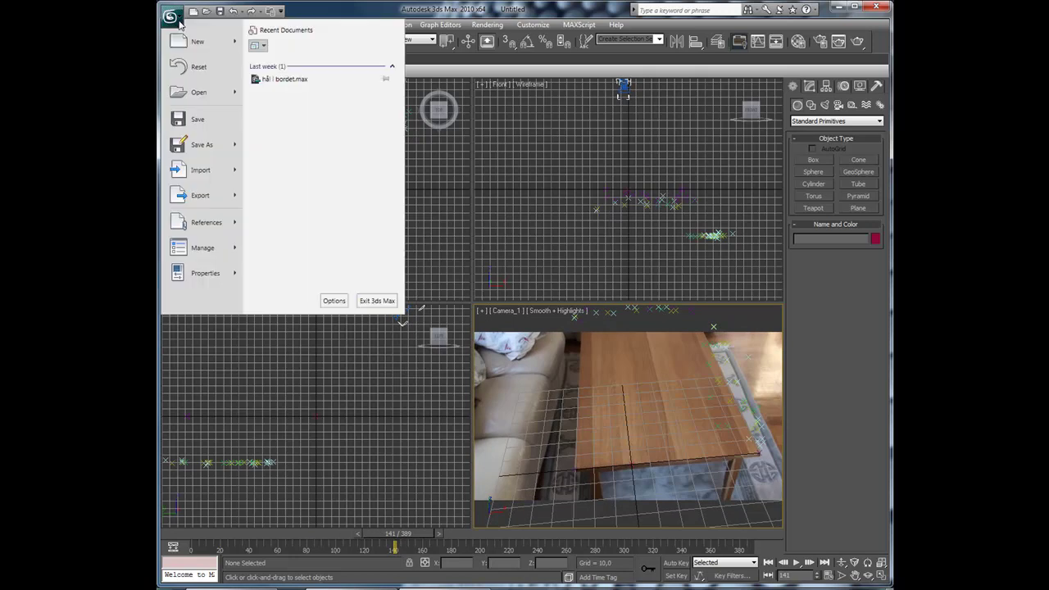
click(214, 171)
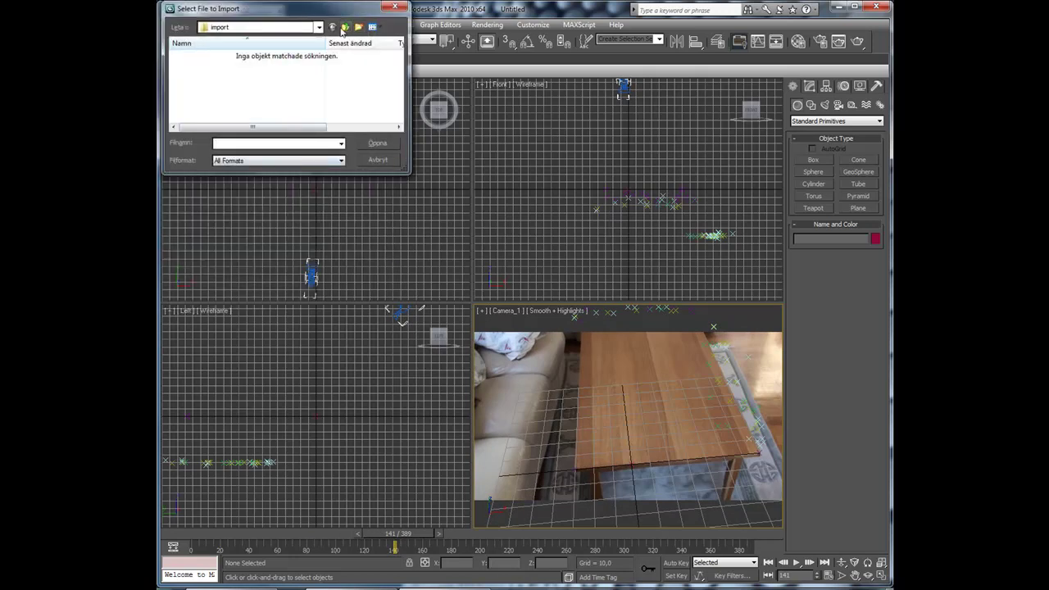
click(345, 27)
click(345, 27)
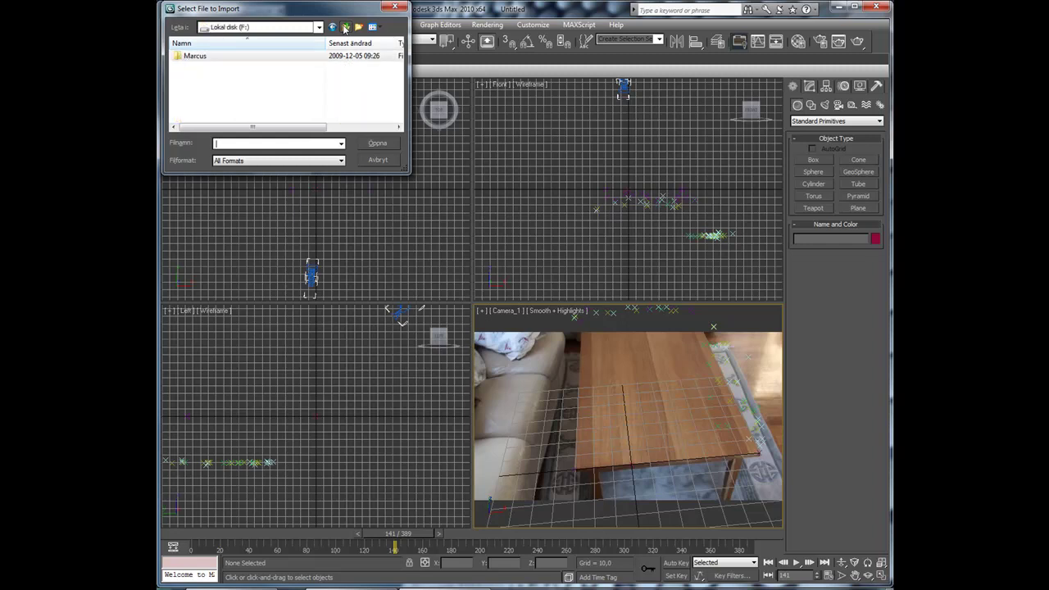
double_click(283, 55)
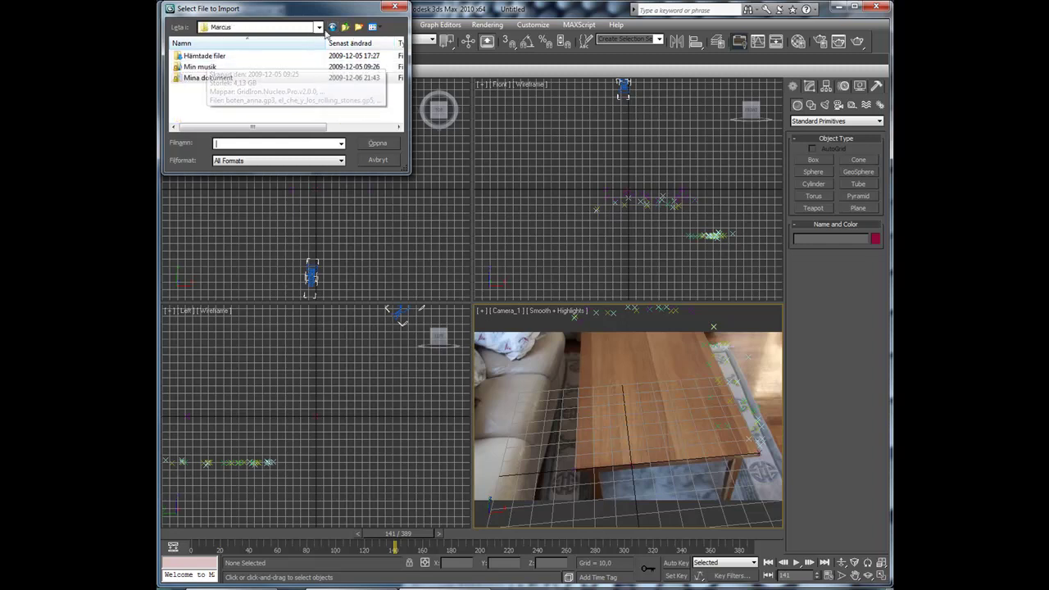
click(345, 27)
double_click(246, 77)
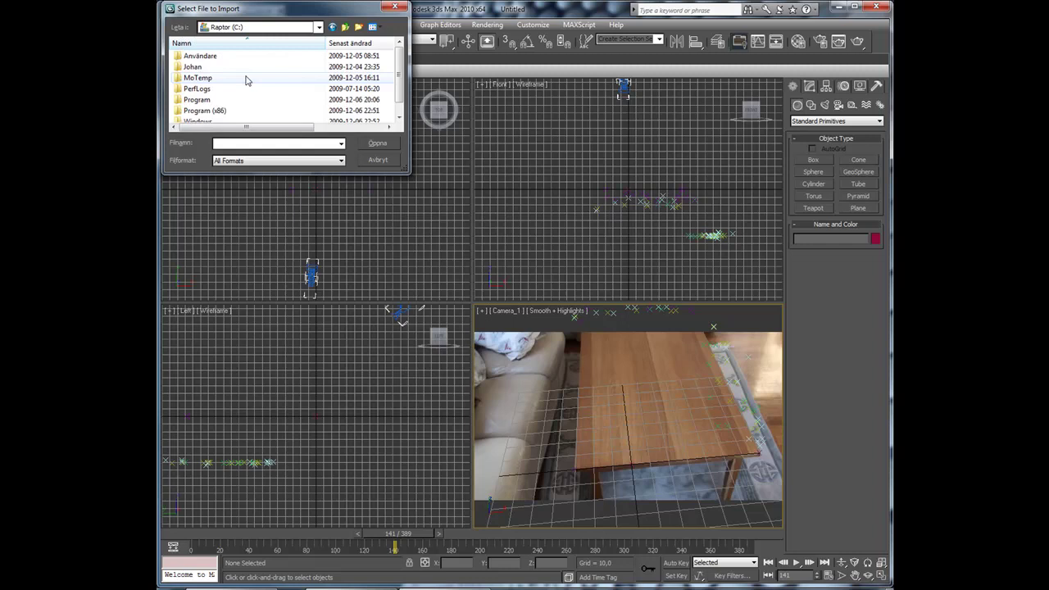
double_click(208, 60)
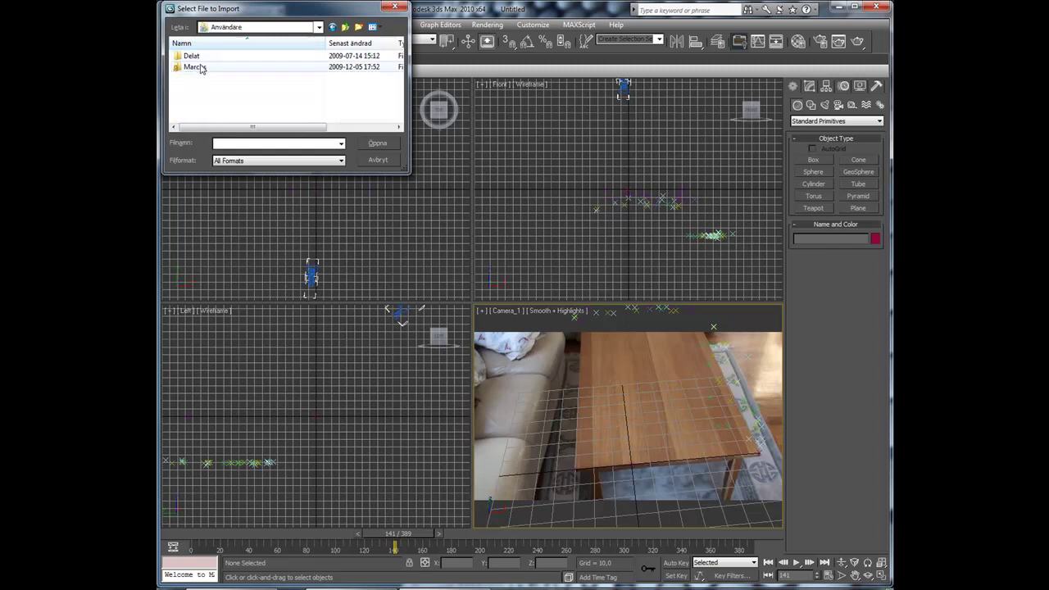
Pick tutorial table.obj from Mina filmer > Boujou > Project Files with Flip ZY-axis unchecked
double_click(204, 110)
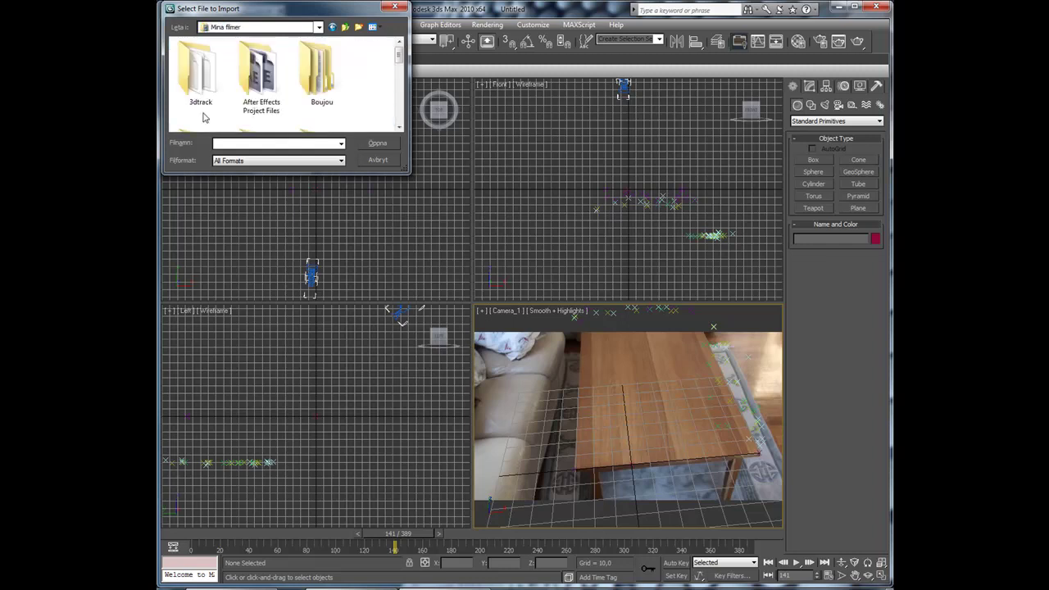
double_click(328, 82)
double_click(252, 80)
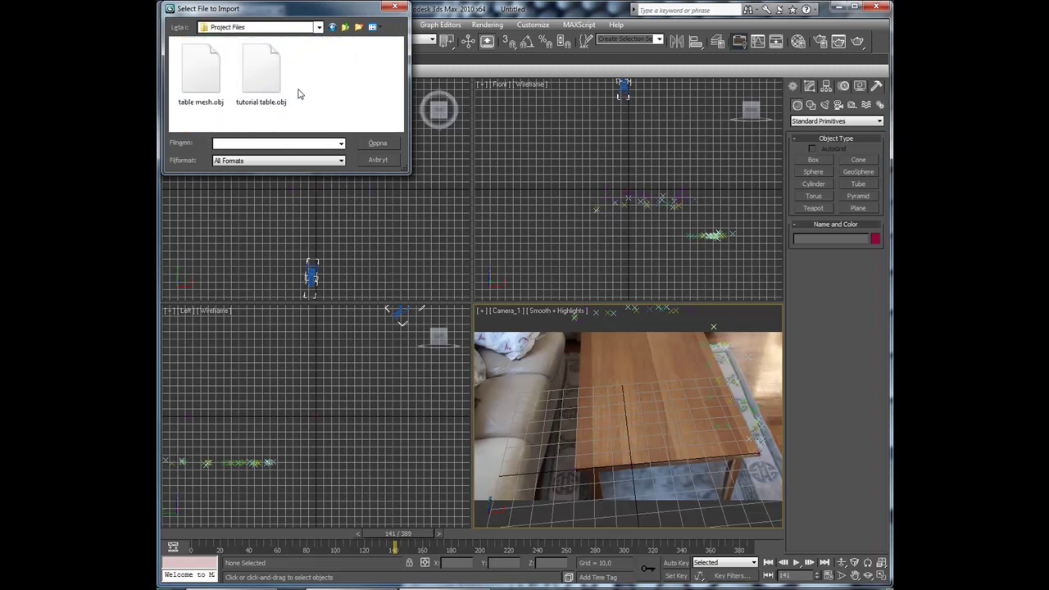
click(260, 82)
click(376, 142)
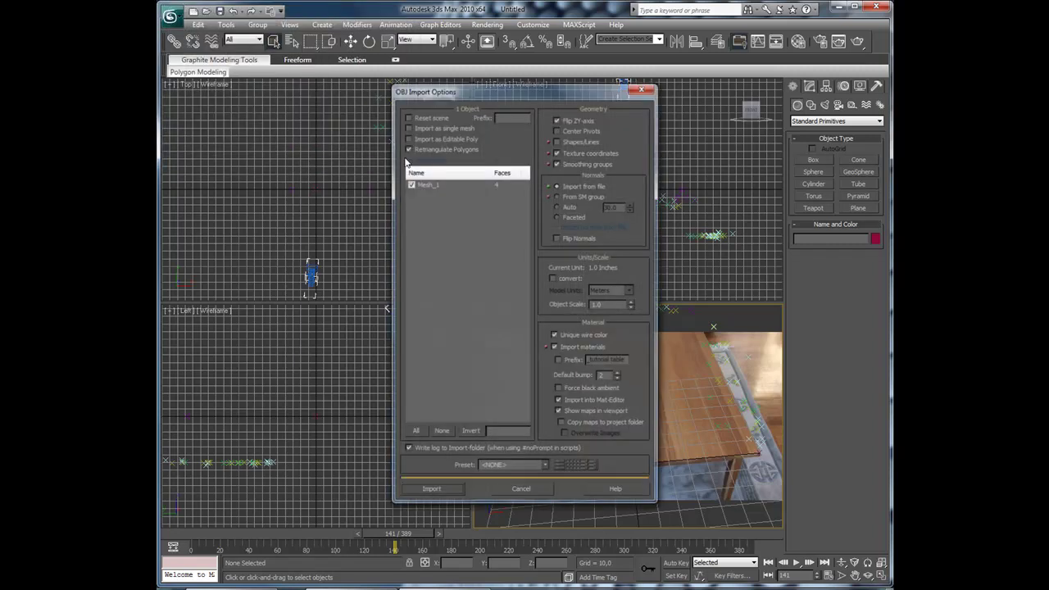
click(557, 119)
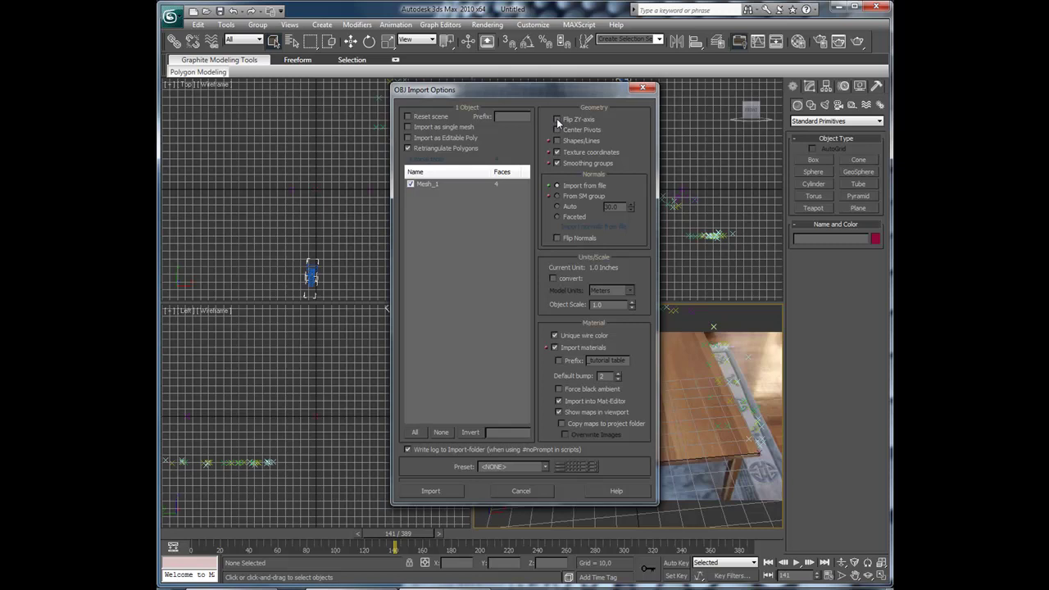
Import the table mesh, check it stays aligned at frame 153, and select Mesh_1 in Modify
click(439, 491)
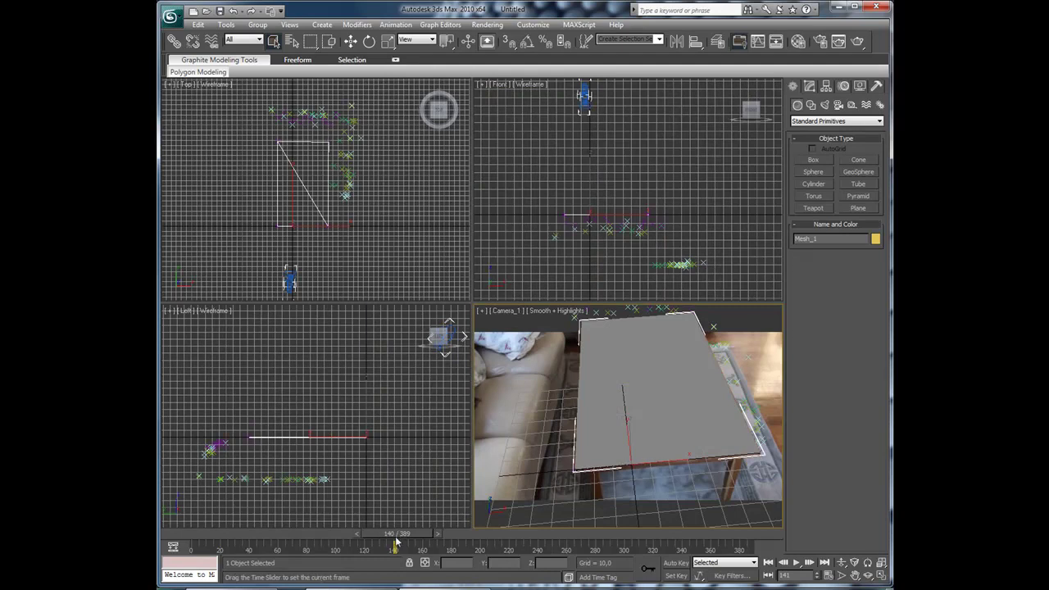
mouse_move(394, 546)
mouse_down()
mouse_move(220, 546)
mouse_move(212, 535)
mouse_up()
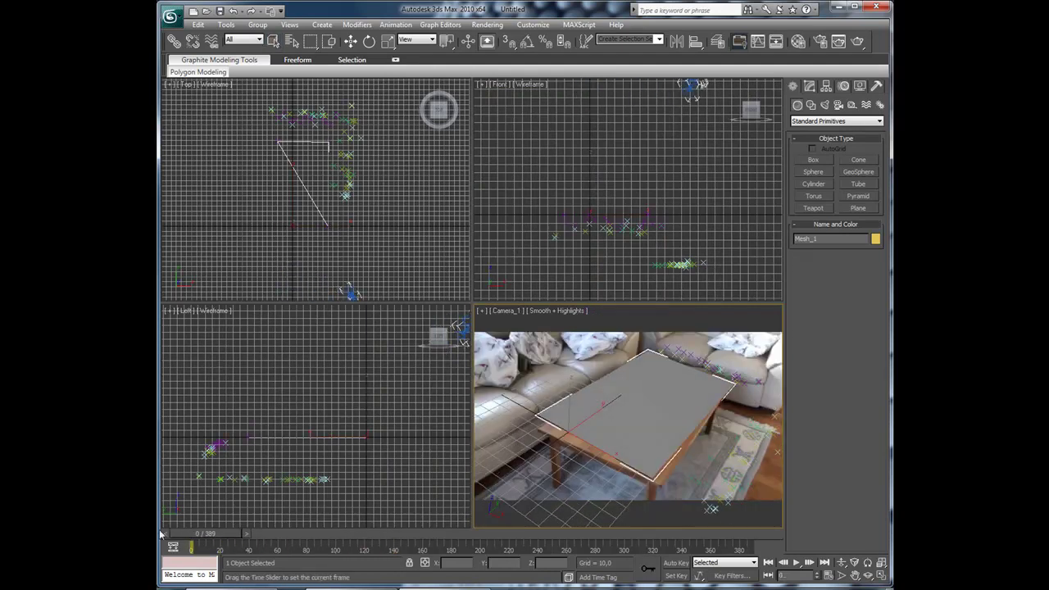
click(640, 344)
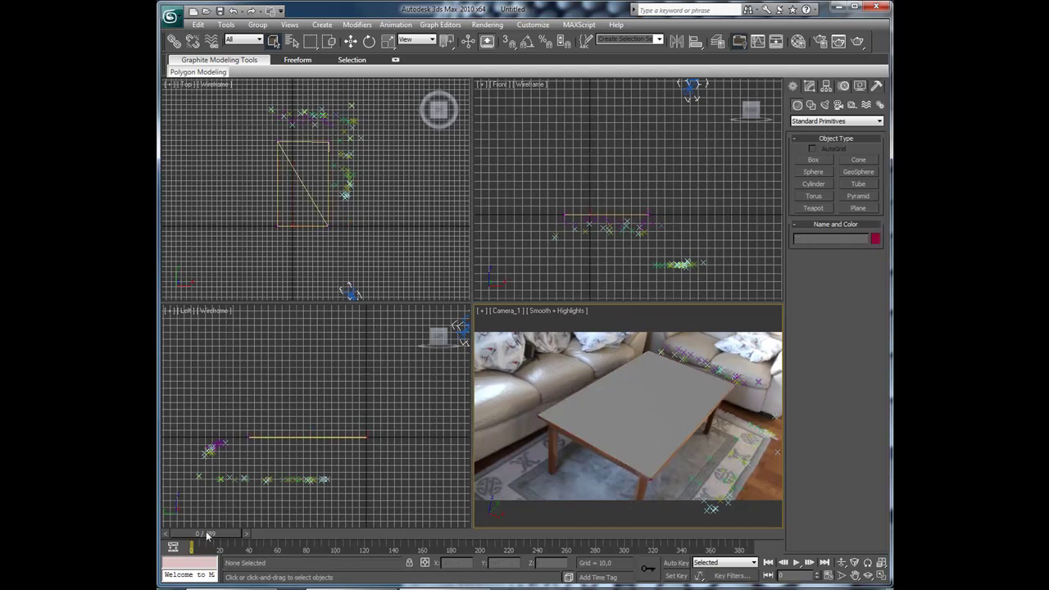
drag(207, 535, 414, 534)
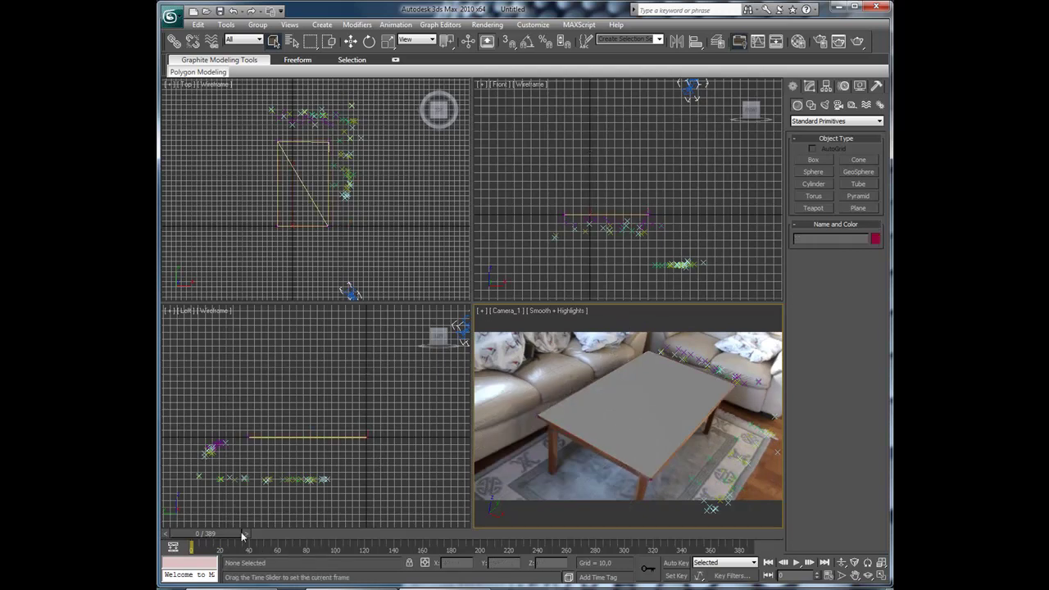
click(608, 454)
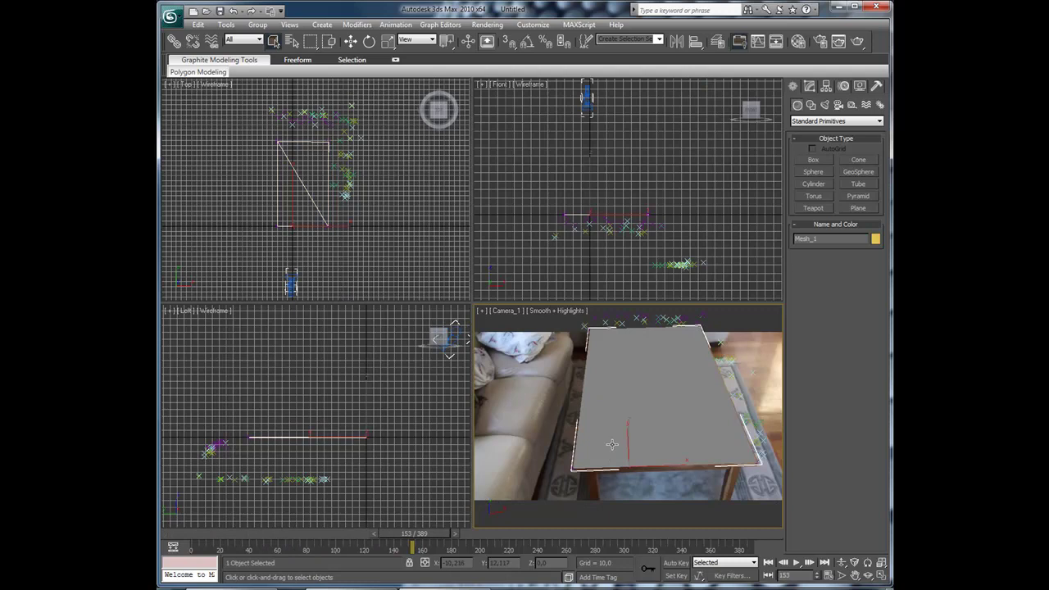
click(813, 87)
Convert the table mesh to an editable poly in a maximized, shaded perspective view
right_click(819, 146)
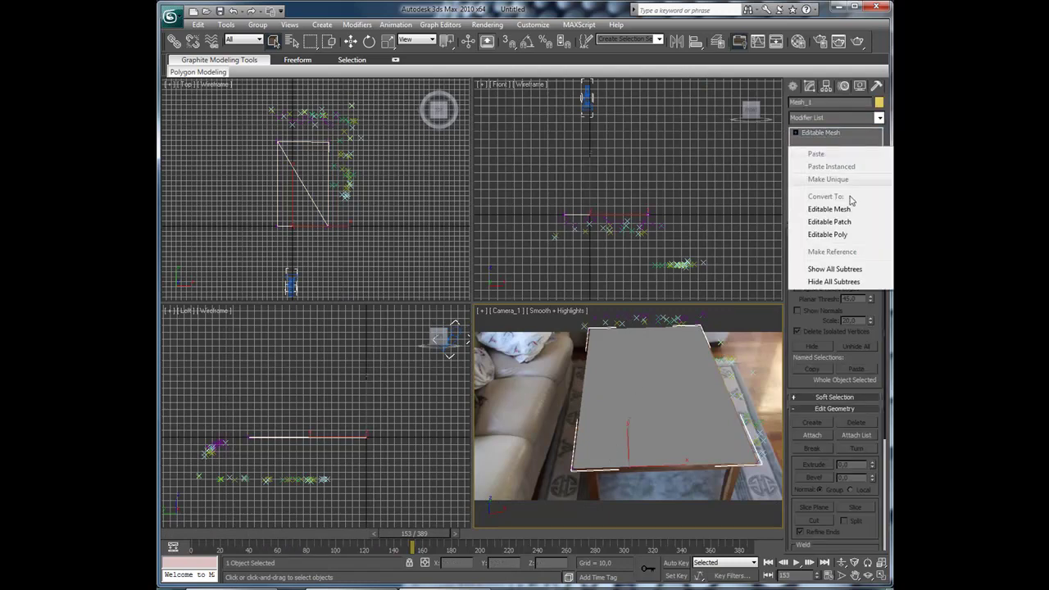
click(849, 234)
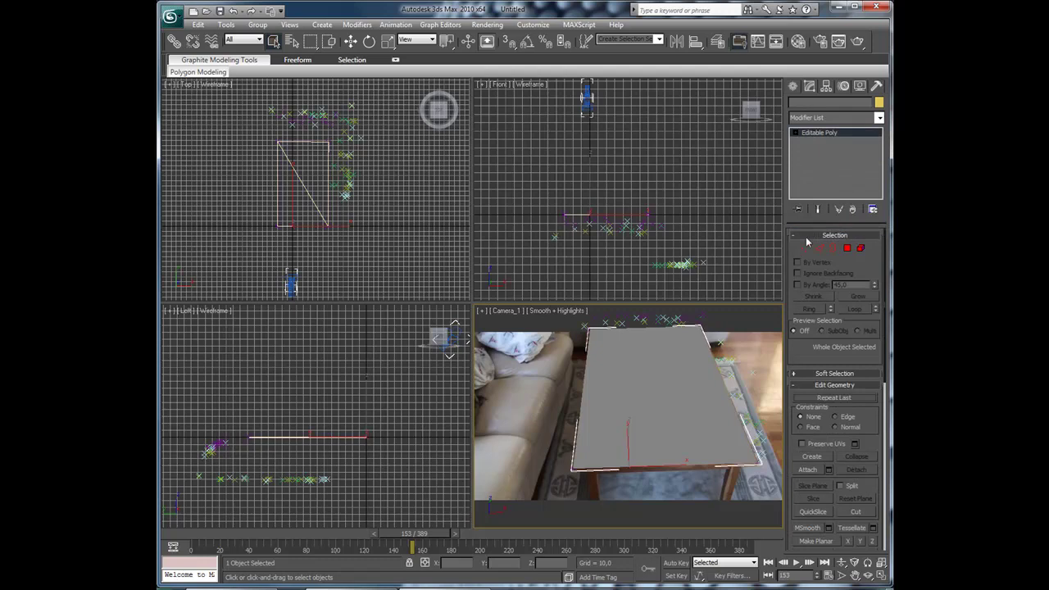
right_click(629, 168)
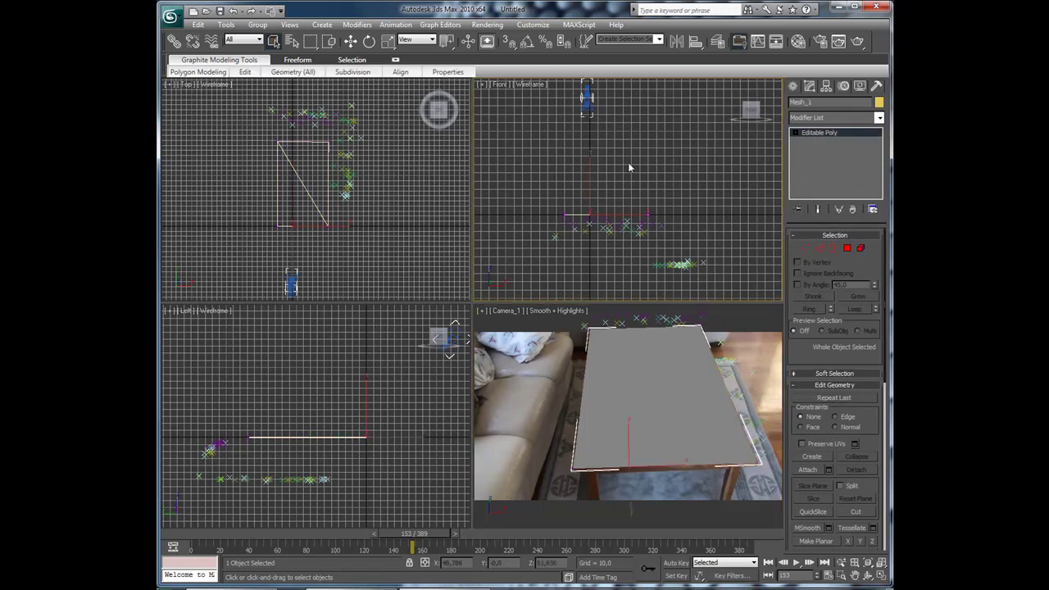
key(alt+w)
key(p)
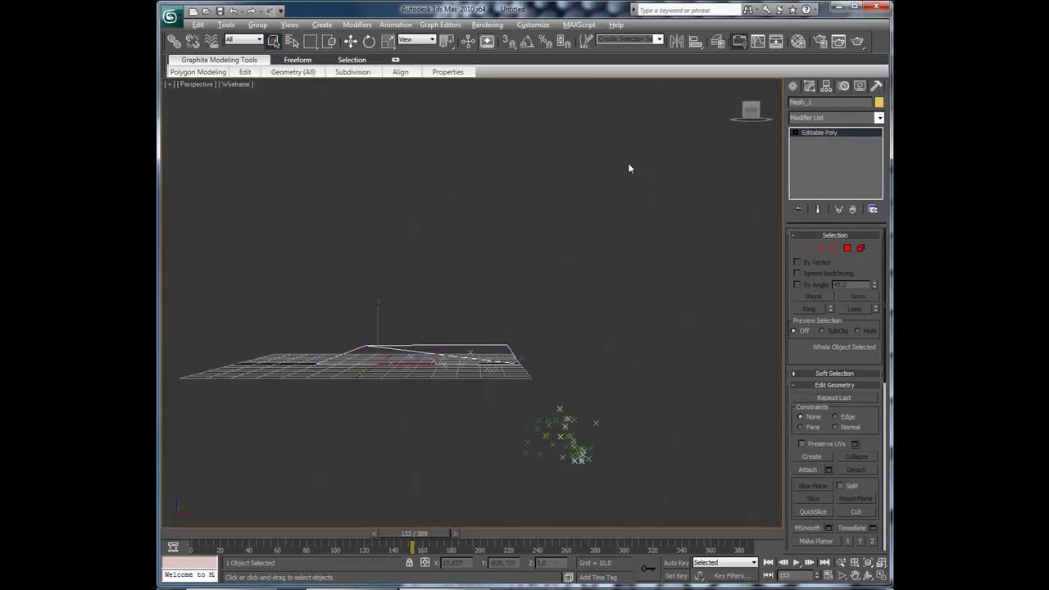
alt+middle_drag(504, 365, 424, 427)
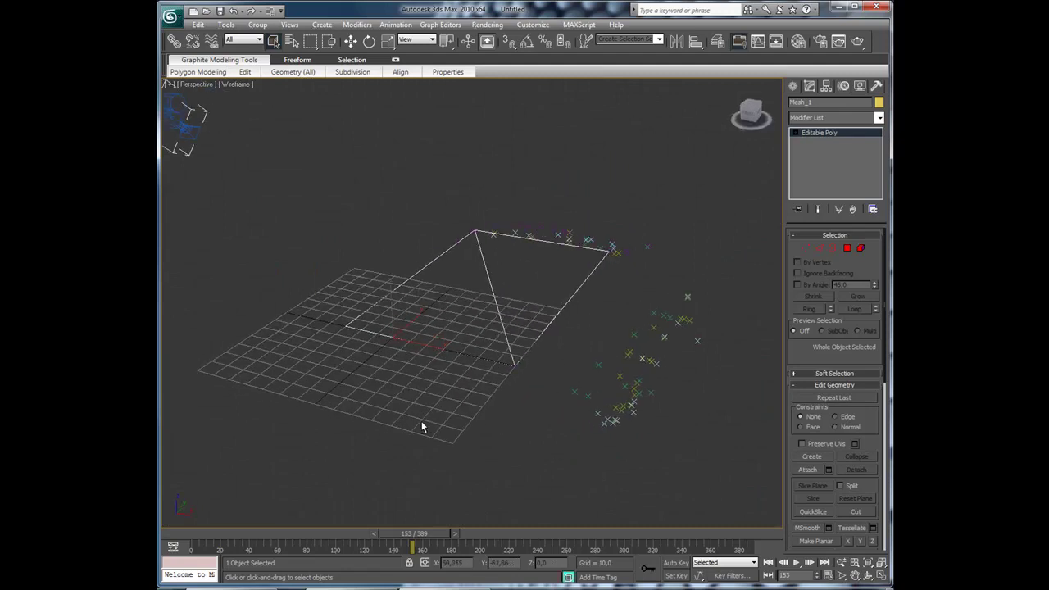
key(F3)
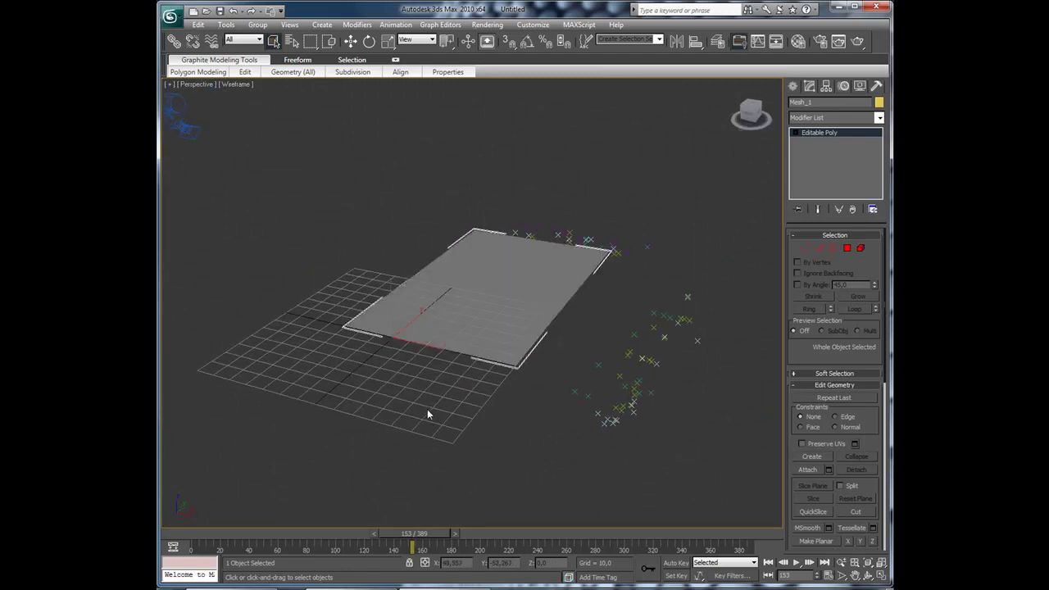
mouse_move(494, 358)
alt+middle_down()
mouse_move(453, 324)
mouse_move(422, 352)
mouse_move(467, 353)
mouse_move(491, 401)
alt+middle_up()
Show edged faces on the plane and remove its diagonal edge at Edge level
alt+click(414, 334)
click(445, 377)
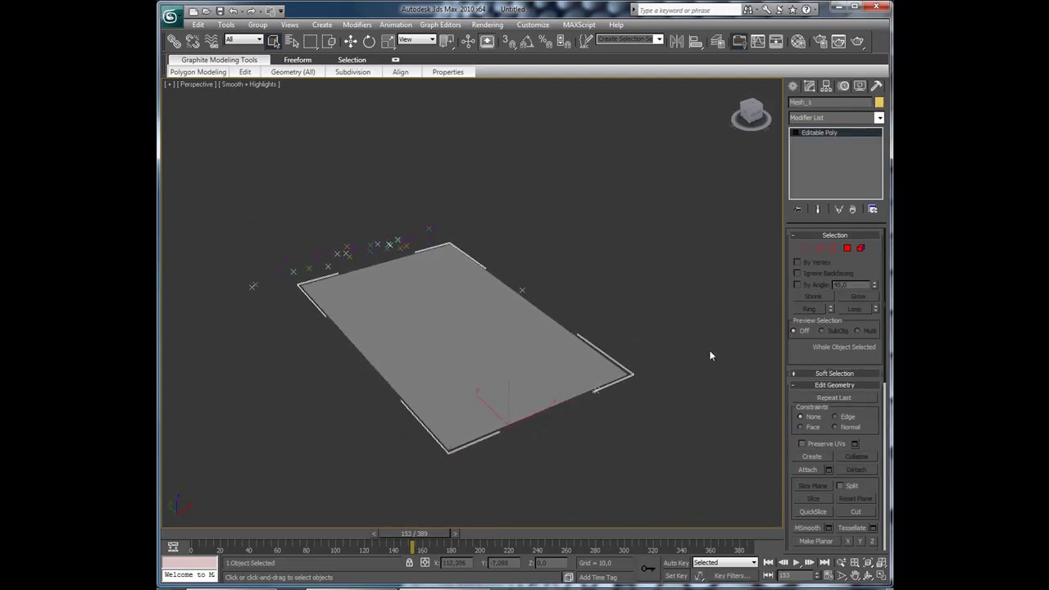
key(F4)
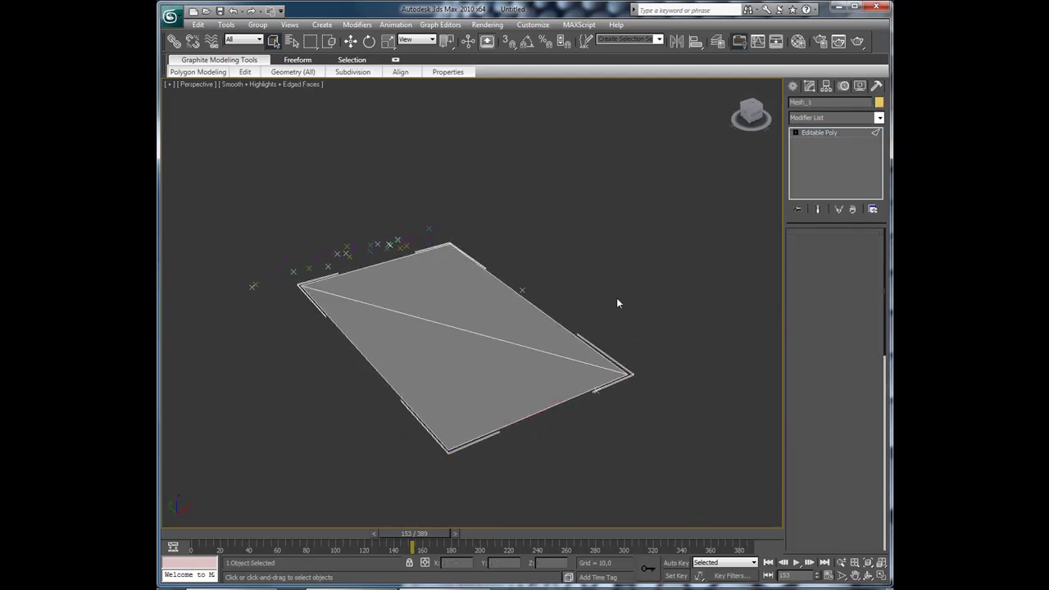
key(2)
click(430, 319)
key(BackSpace)
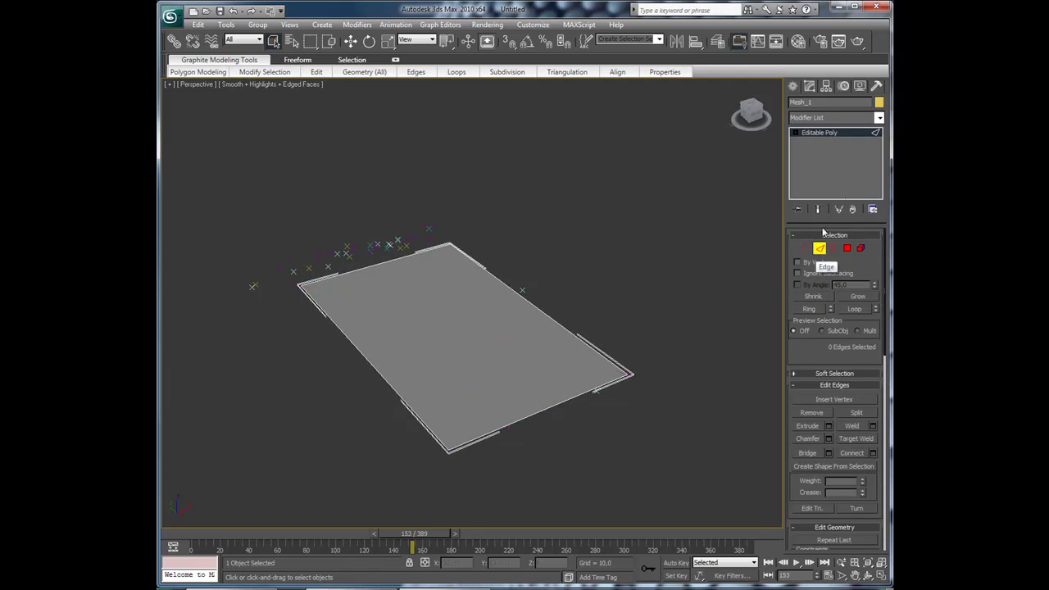
In Top view, connect the long edges, then the short edges, with 2 segments each
click(751, 108)
drag(278, 241, 646, 338)
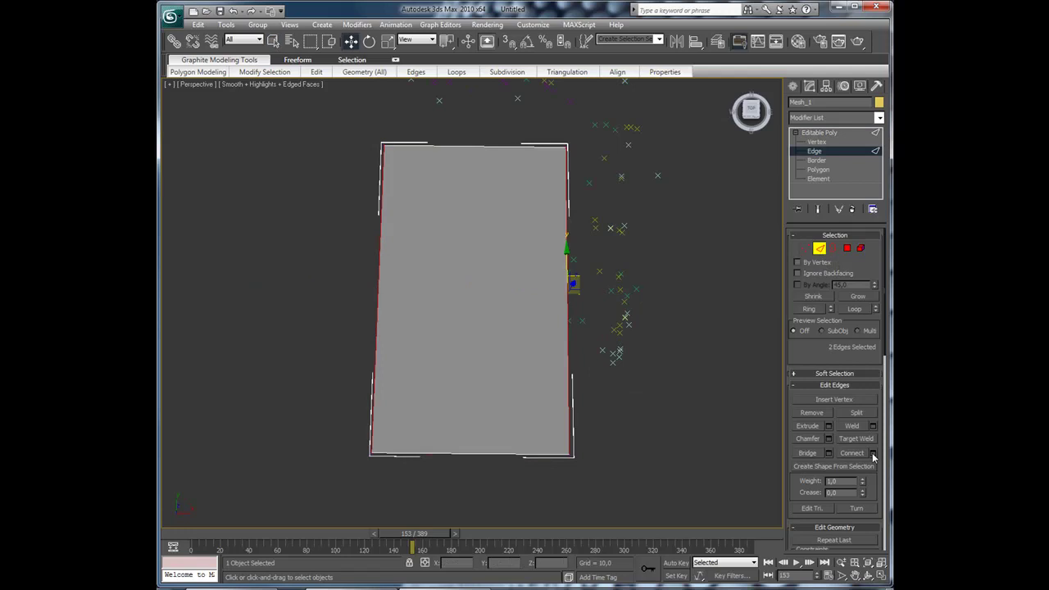
click(857, 454)
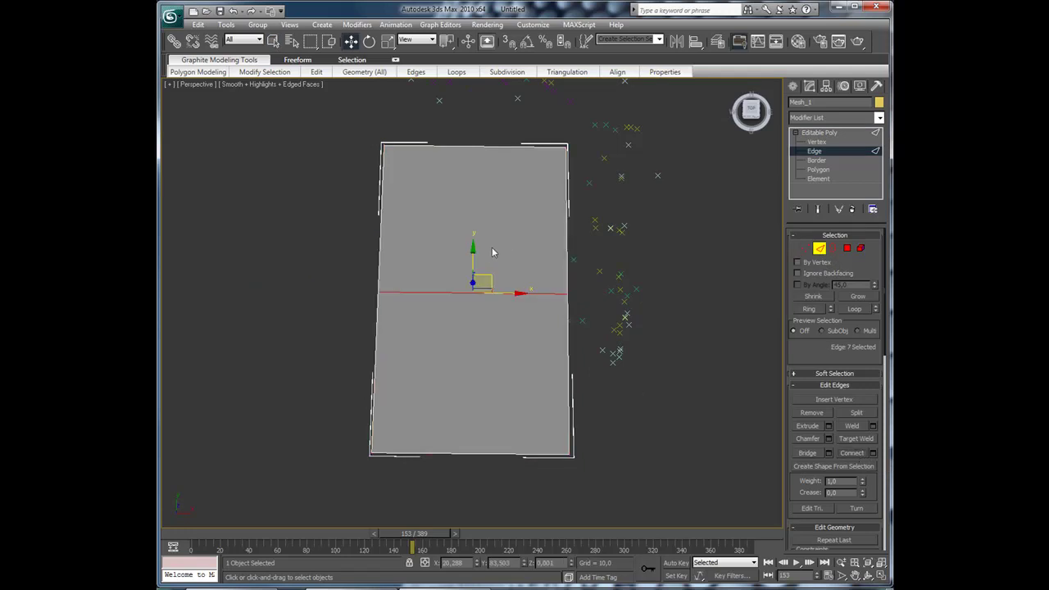
key(ctrl+z)
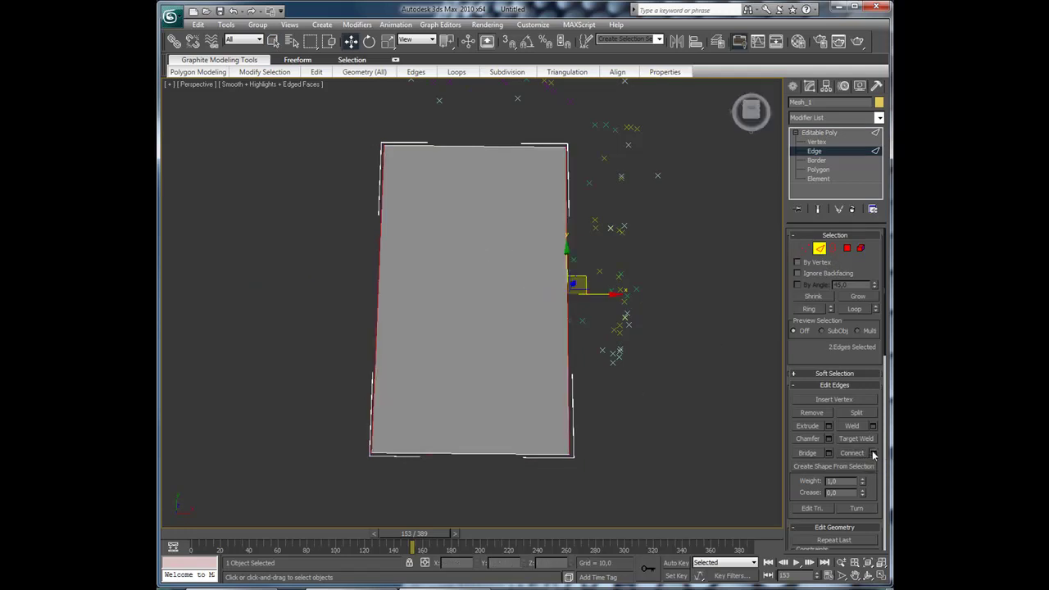
click(873, 452)
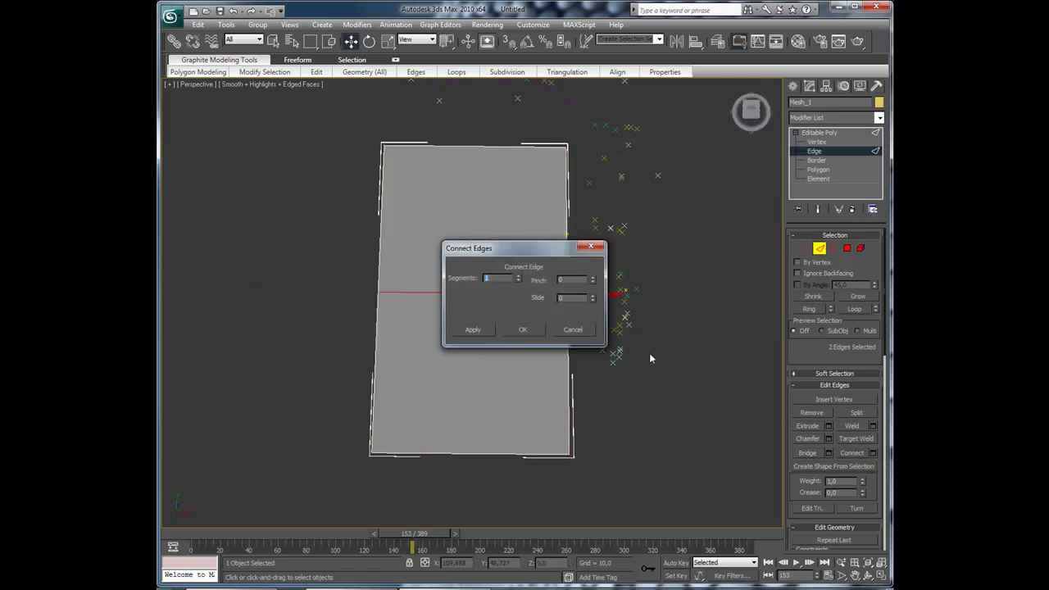
click(518, 278)
click(527, 330)
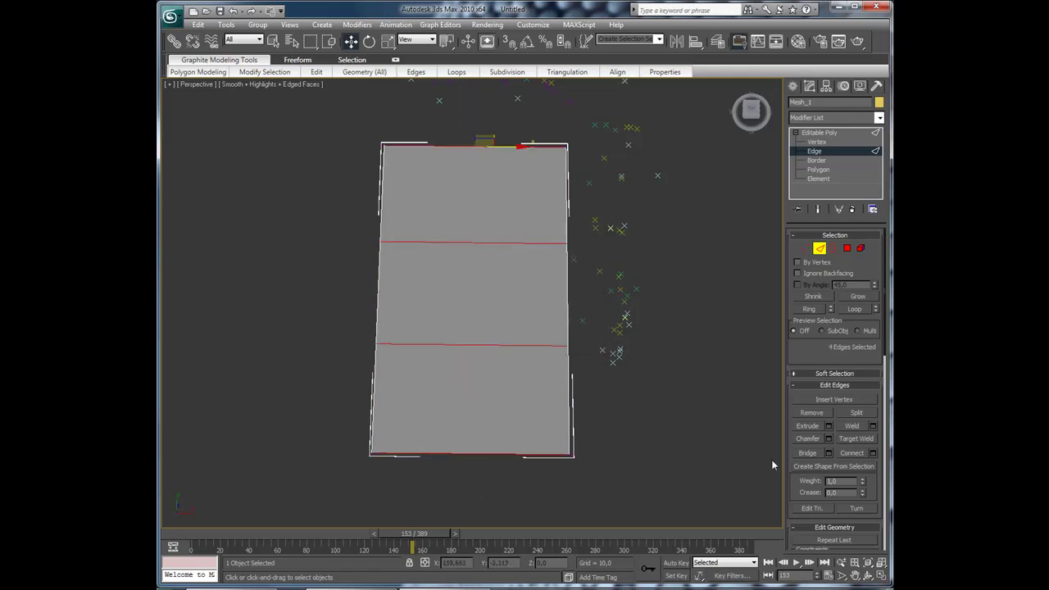
click(852, 453)
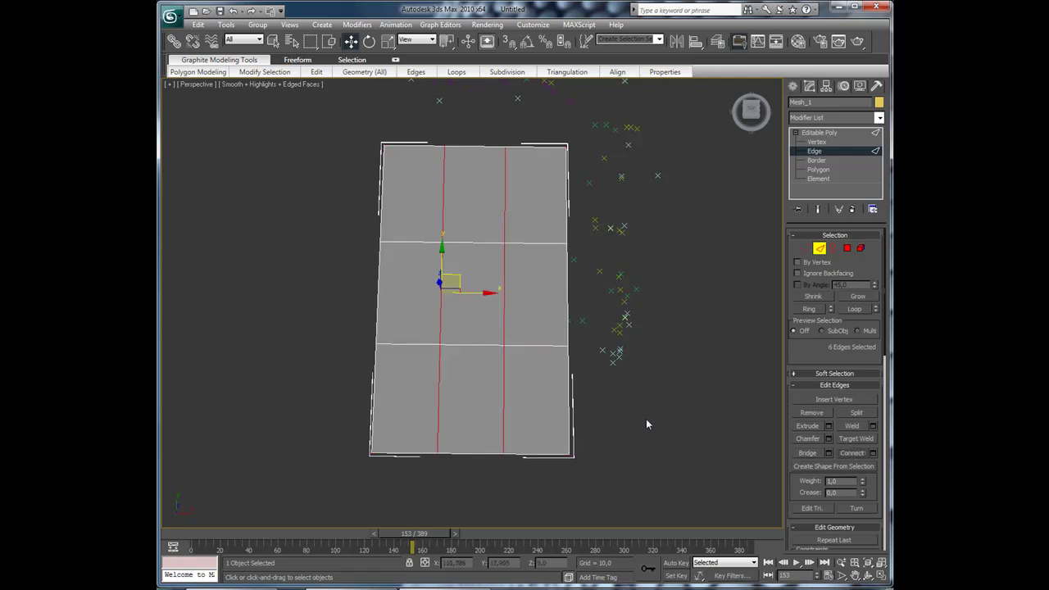
Cut a closed zigzag, star-shaped loop around the plane's centre cell with Cut (Alt+C)
key(1)
scroll(609, 368, up, 4)
key(alt+c)
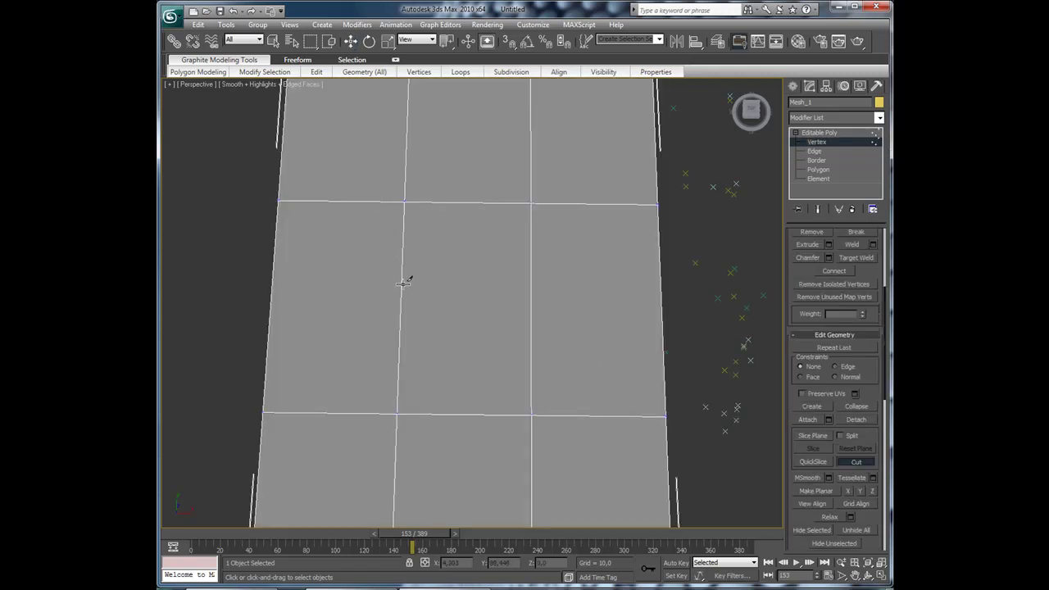
click(402, 283)
click(421, 281)
click(450, 283)
click(473, 278)
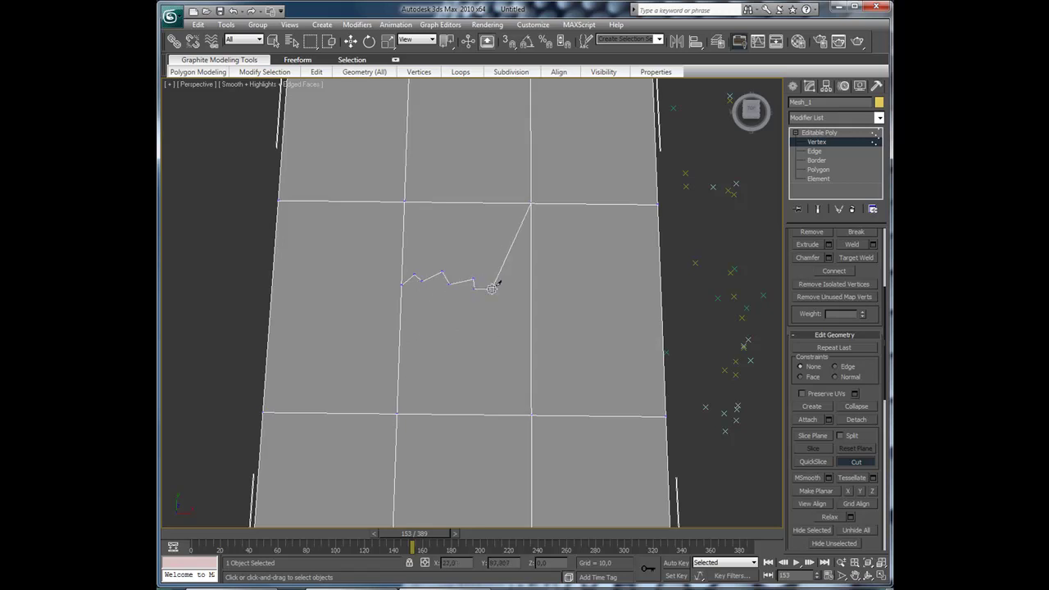
click(490, 289)
click(491, 308)
click(531, 321)
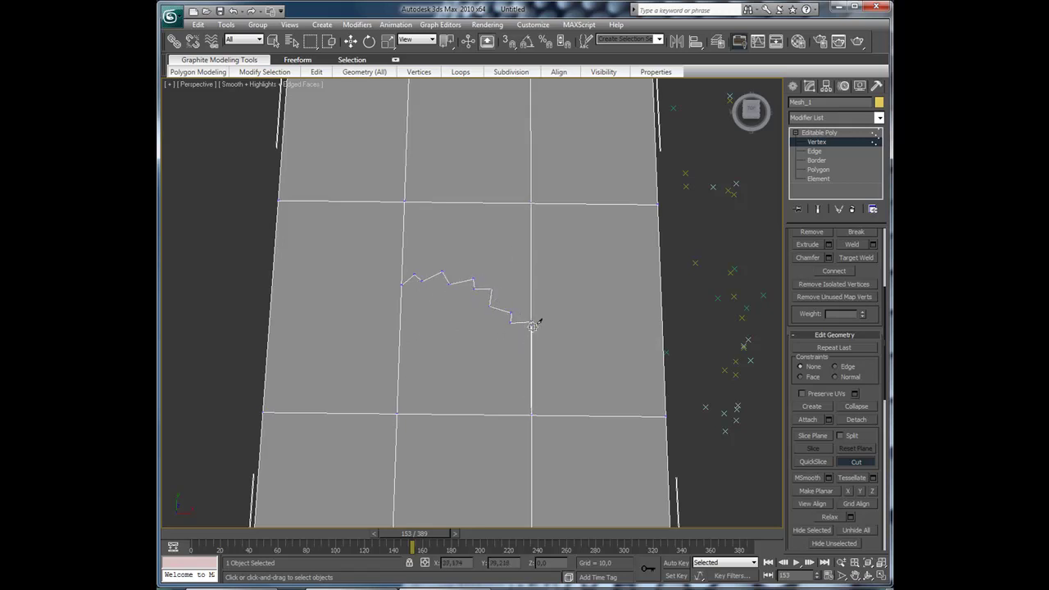
click(543, 347)
click(533, 369)
click(499, 381)
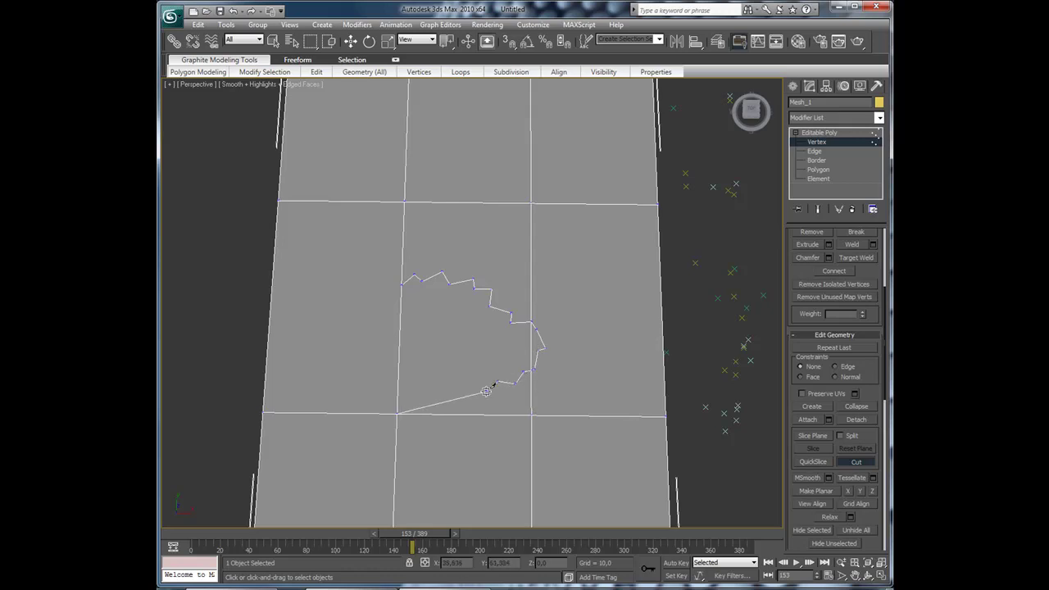
click(477, 385)
click(432, 374)
click(402, 377)
click(392, 343)
click(382, 332)
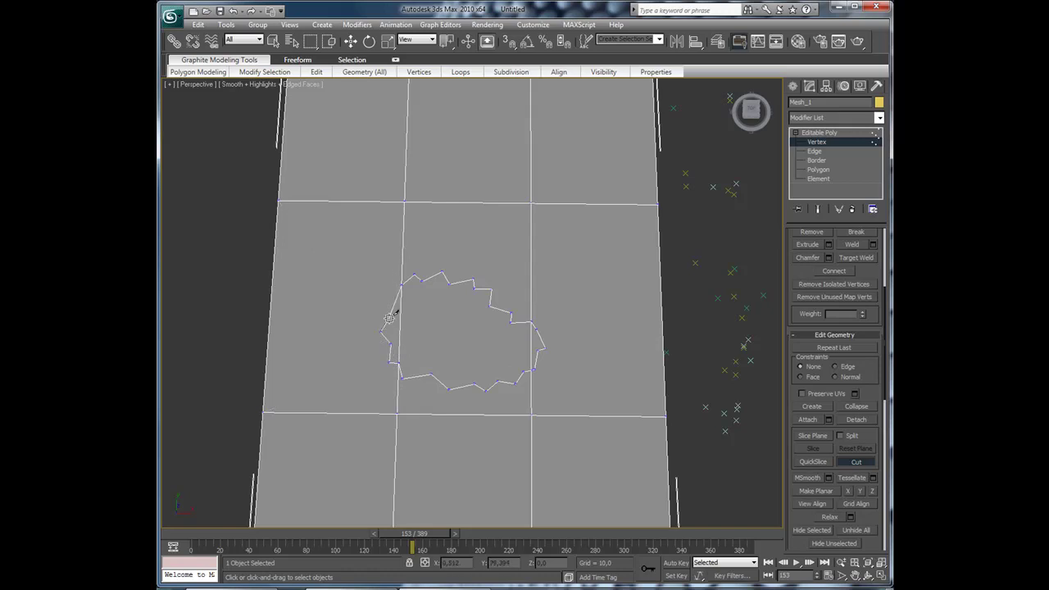
click(385, 308)
click(397, 298)
Finish the cut and inspect the vertex where the loop meets the grid line
scroll(402, 277, up, 4)
scroll(397, 277, up, 2)
middle_drag(284, 278, 510, 351)
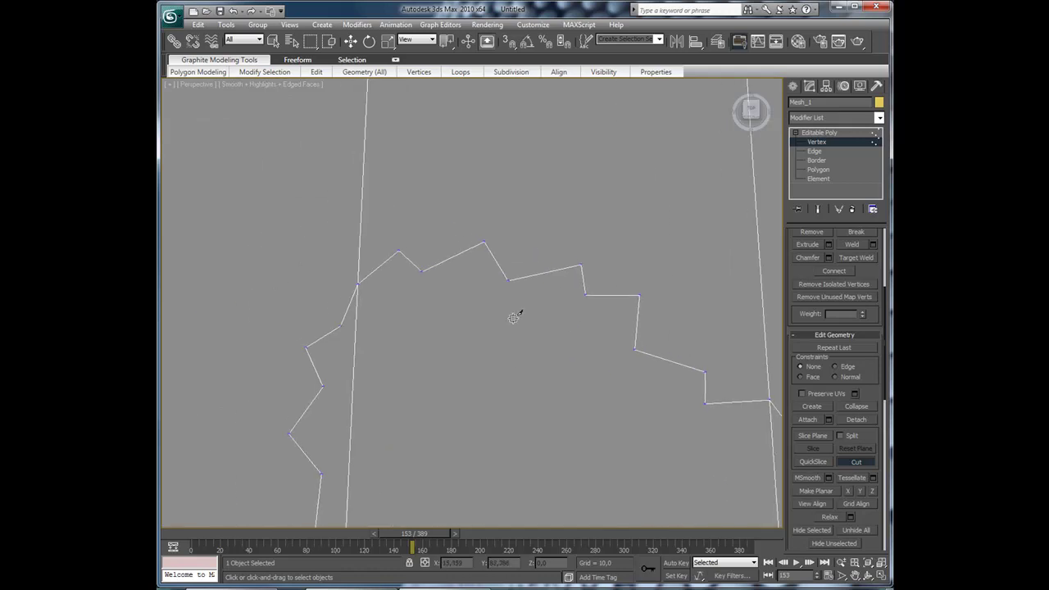
right_click(492, 344)
scroll(327, 182, down, 3)
scroll(562, 315, up, 5)
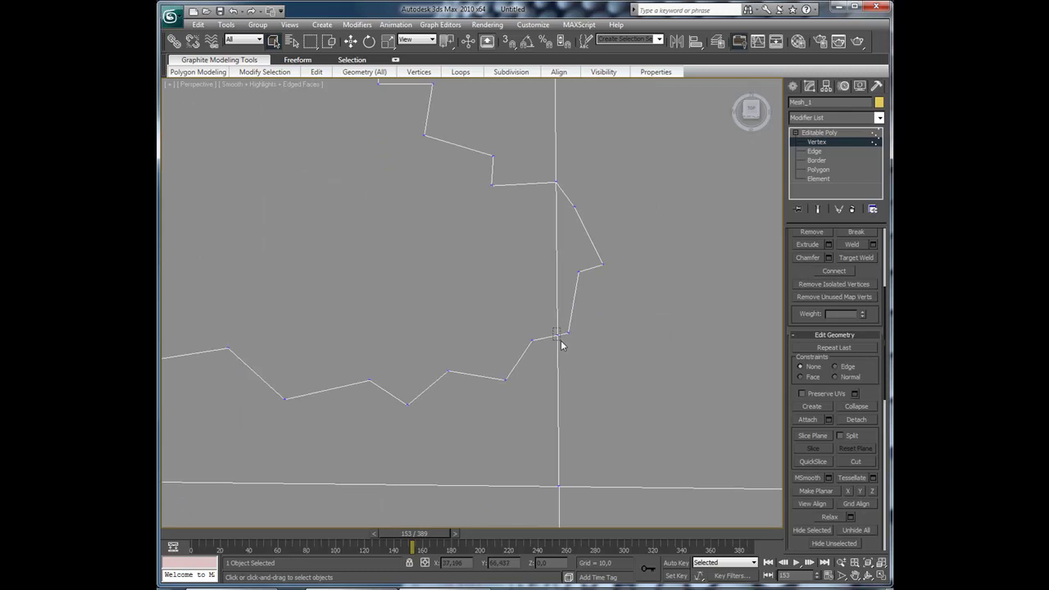
click(559, 340)
Remove the grid edge crossing the loop's interior, then switch to Polygon level and recentre
click(814, 151)
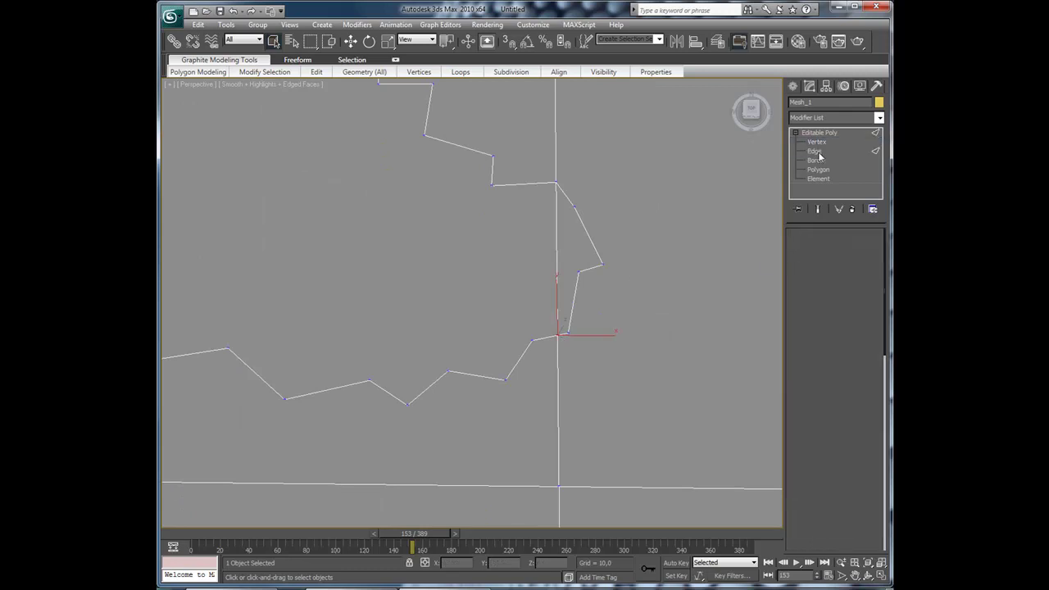
click(555, 252)
click(466, 275)
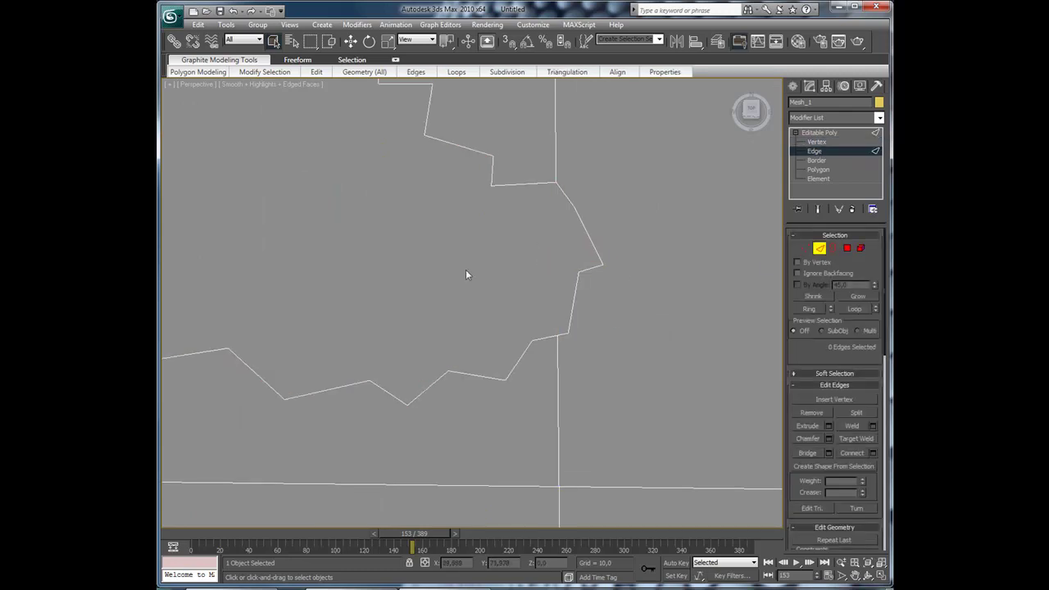
scroll(693, 326, down, 3)
drag(317, 258, 317, 257)
key(BackSpace)
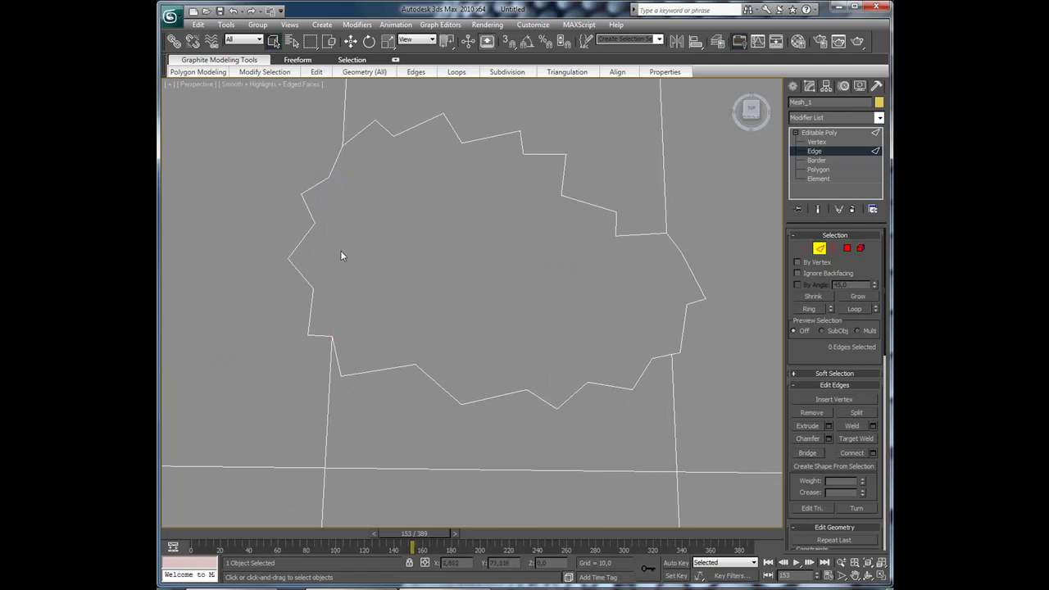
click(846, 248)
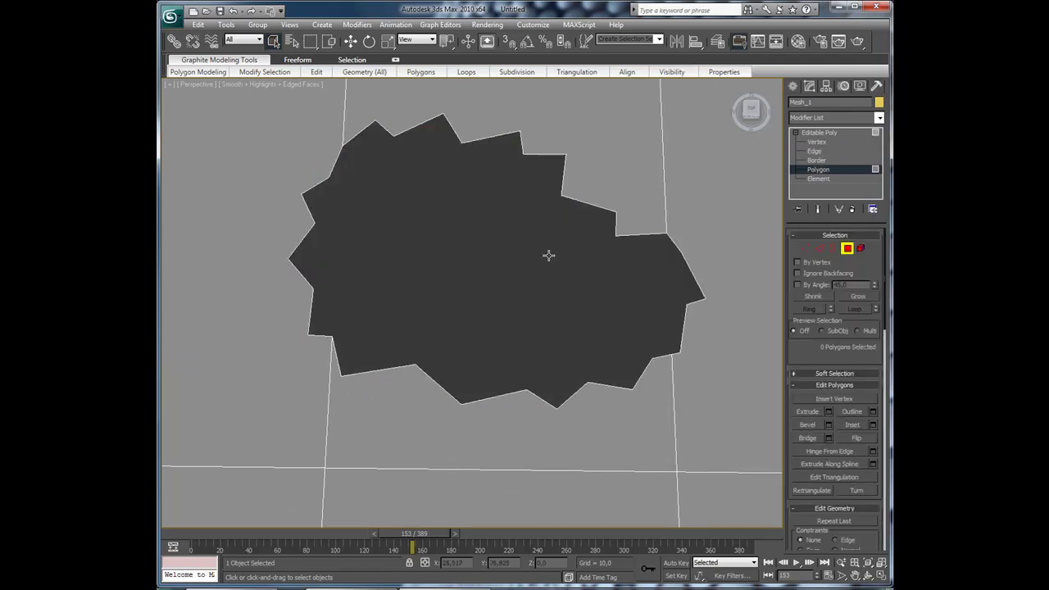
scroll(607, 359, down, 5)
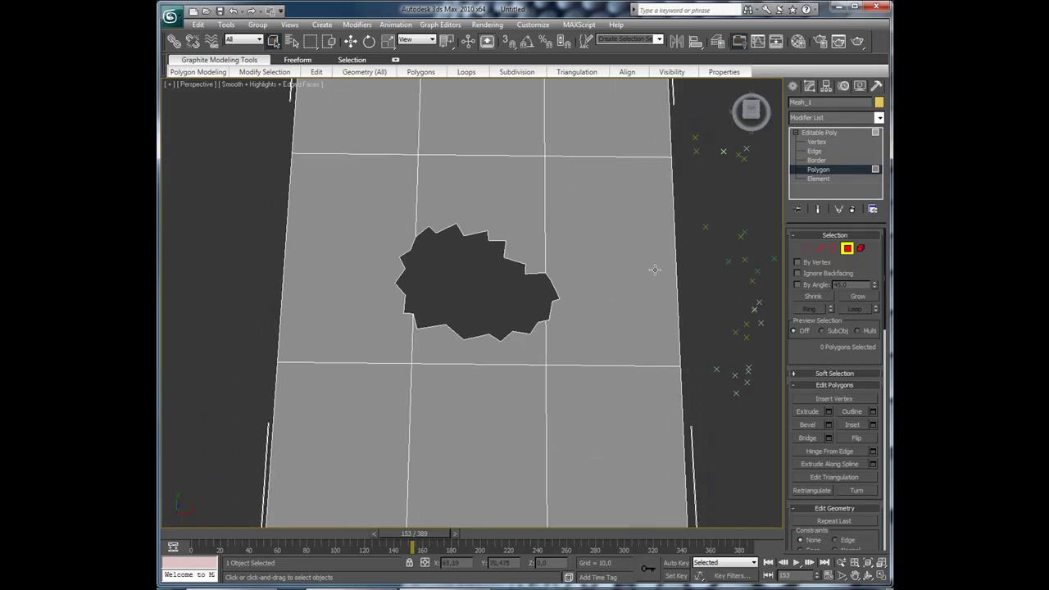
middle_drag(488, 341, 479, 341)
scroll(493, 350, up, 4)
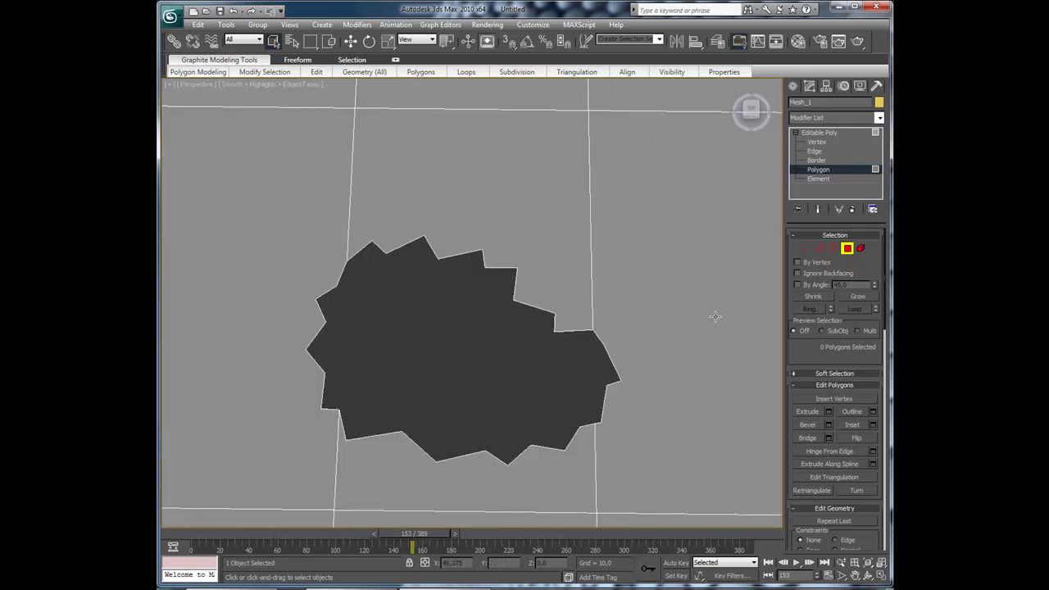
Select the hole's border, drag it downward into walls, and shrink it to about 97%
click(834, 248)
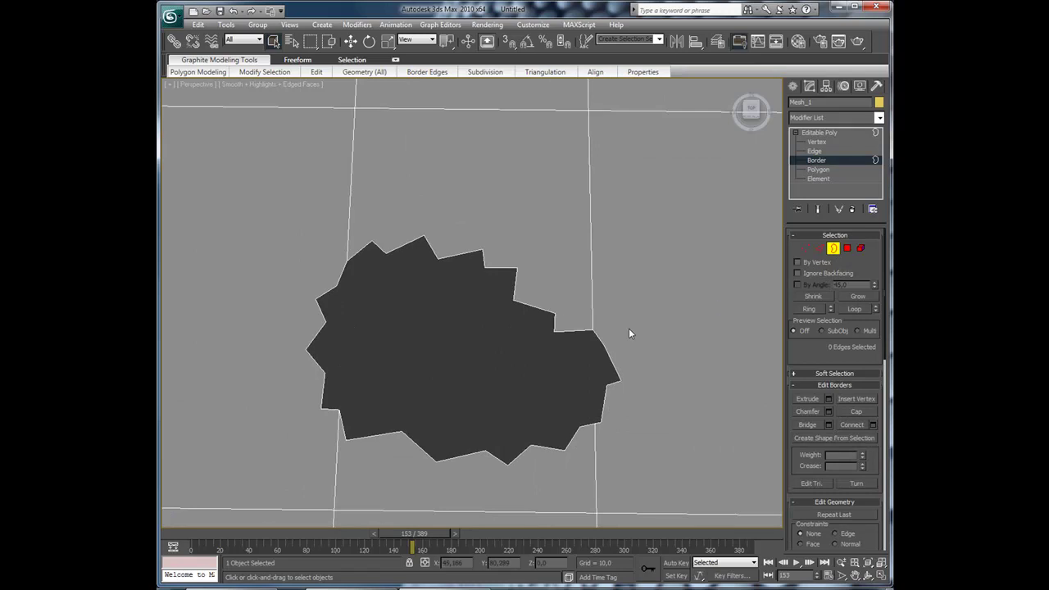
click(508, 348)
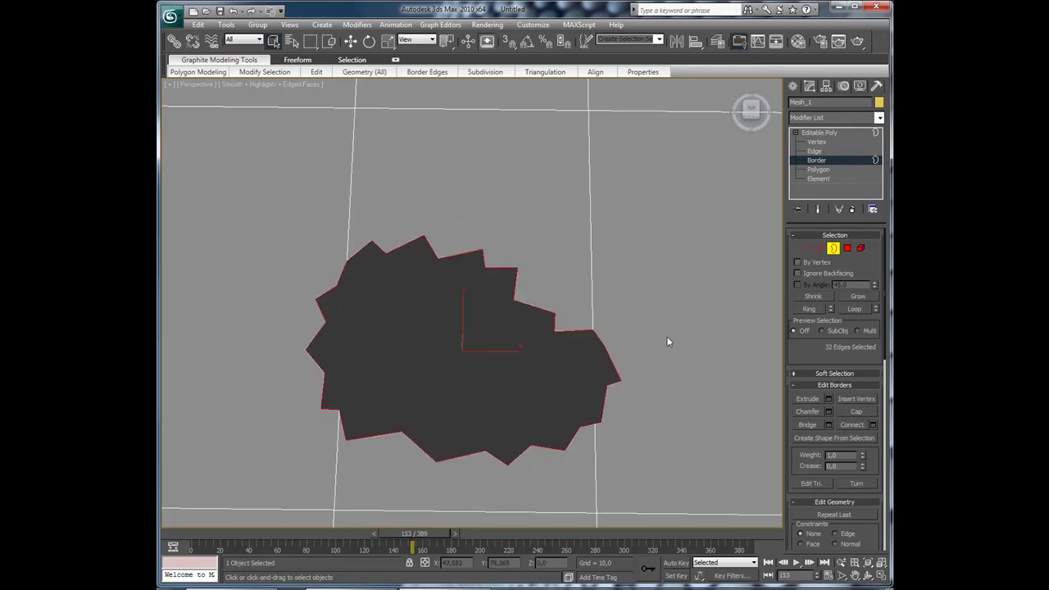
mouse_move(627, 389)
alt+middle_down()
mouse_move(475, 118)
mouse_move(477, 159)
alt+middle_up()
key(w)
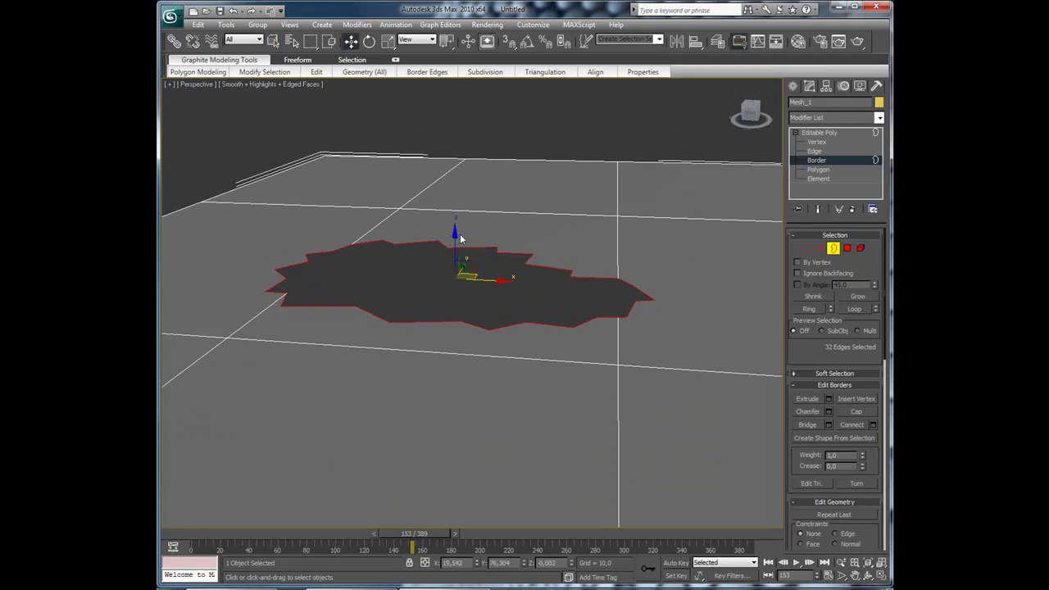
shift+drag(460, 237, 457, 243)
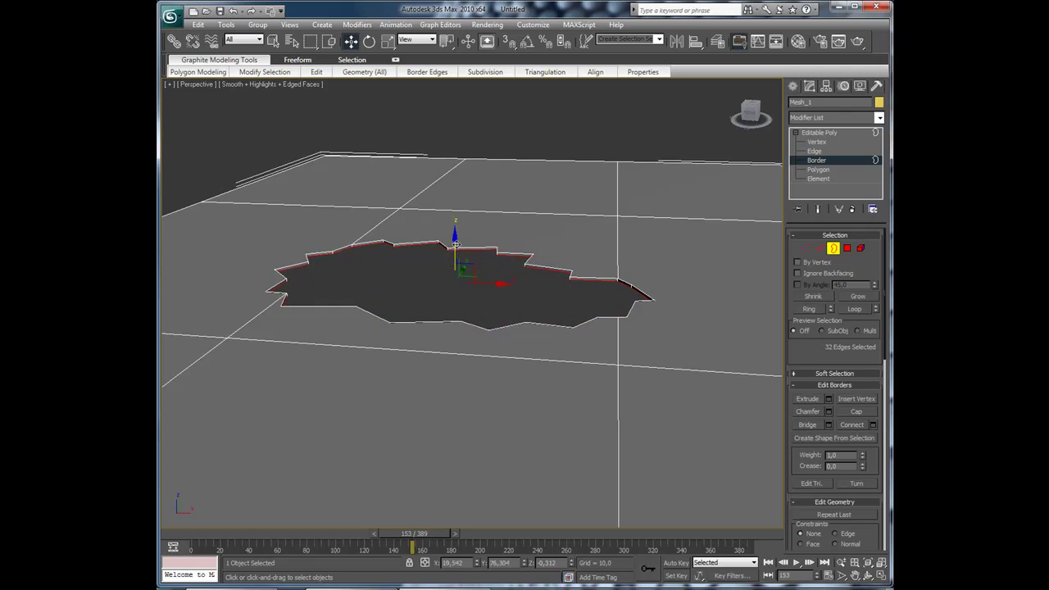
key(r)
alt+middle_drag(480, 330, 458, 293)
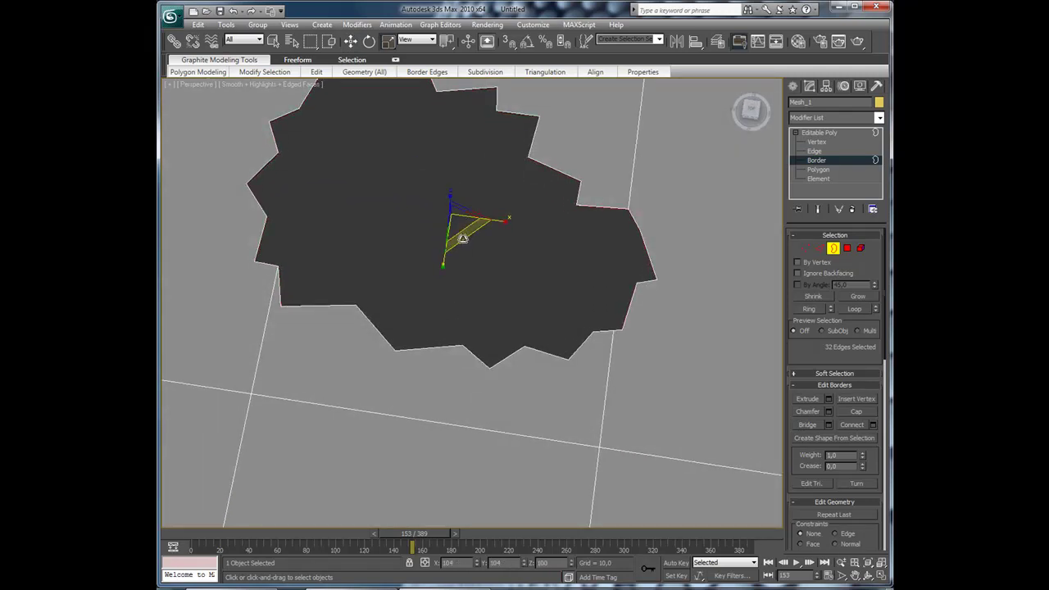
shift+drag(462, 236, 462, 233)
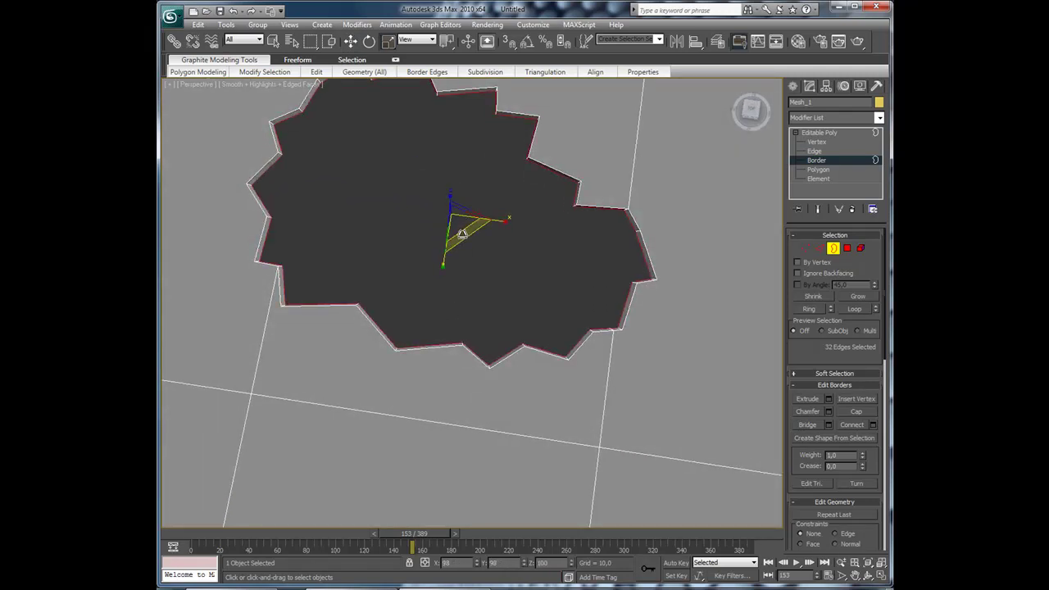
alt+middle_drag(492, 325, 508, 305)
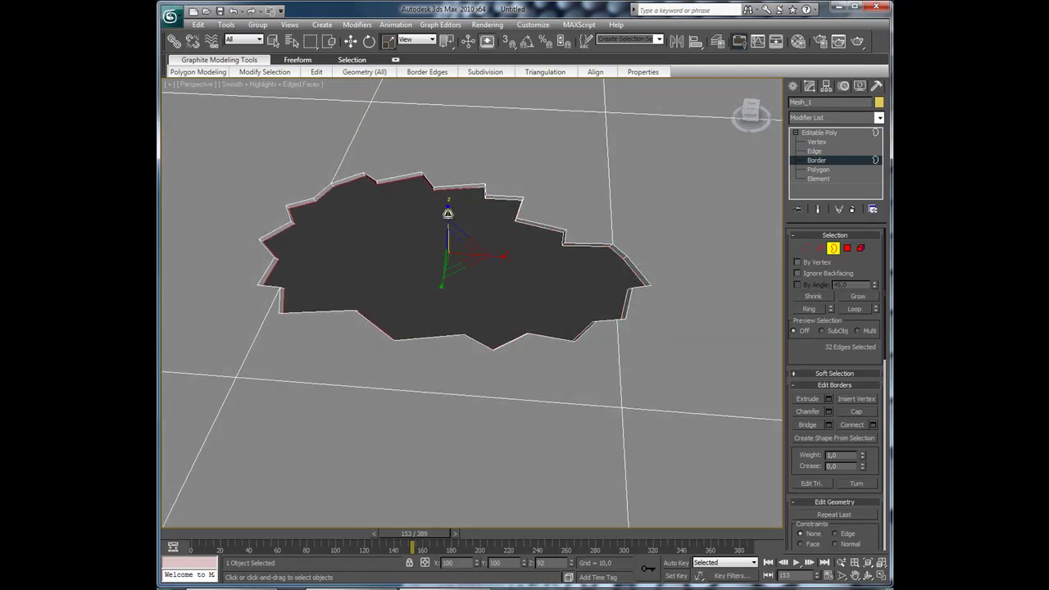
Pull the border down another layer, scale out a new rim ring, then deselect
key(w)
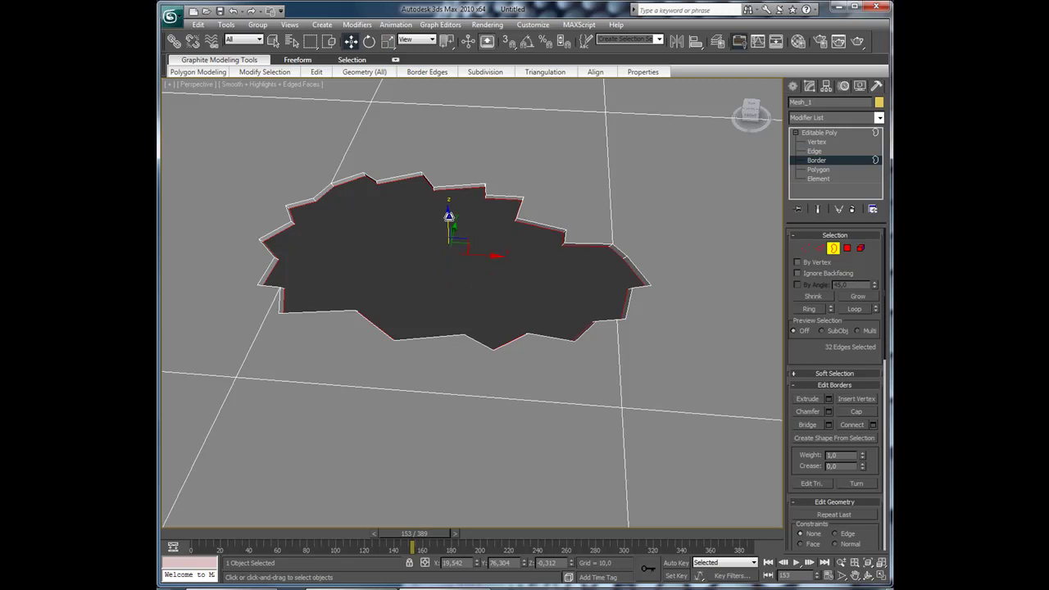
shift+drag(448, 217, 447, 227)
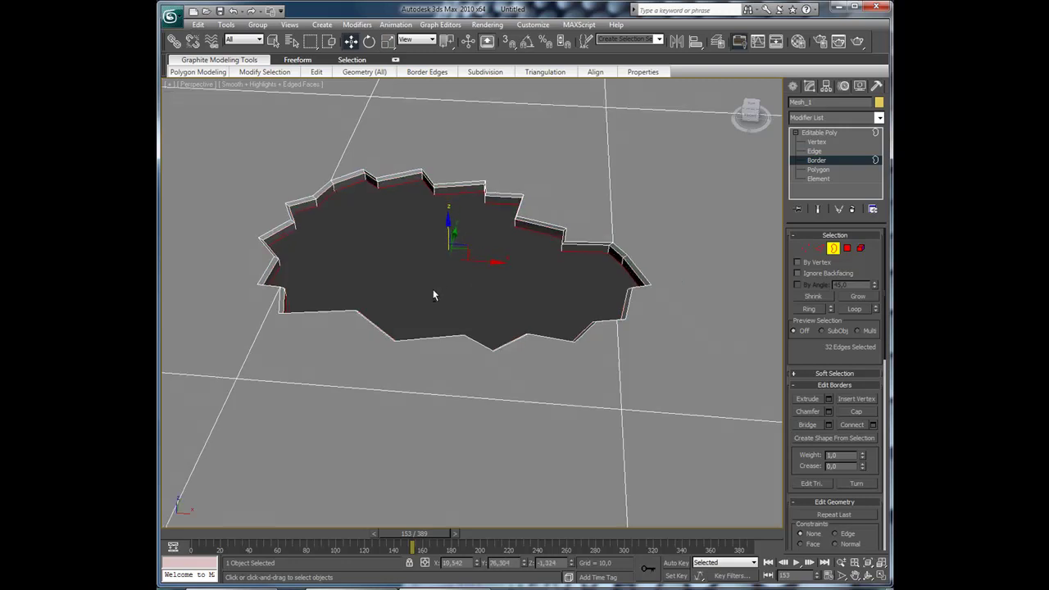
mouse_move(433, 288)
alt+middle_down()
mouse_move(438, 349)
mouse_move(436, 331)
alt+middle_up()
key(r)
alt+middle_drag(419, 276, 431, 258)
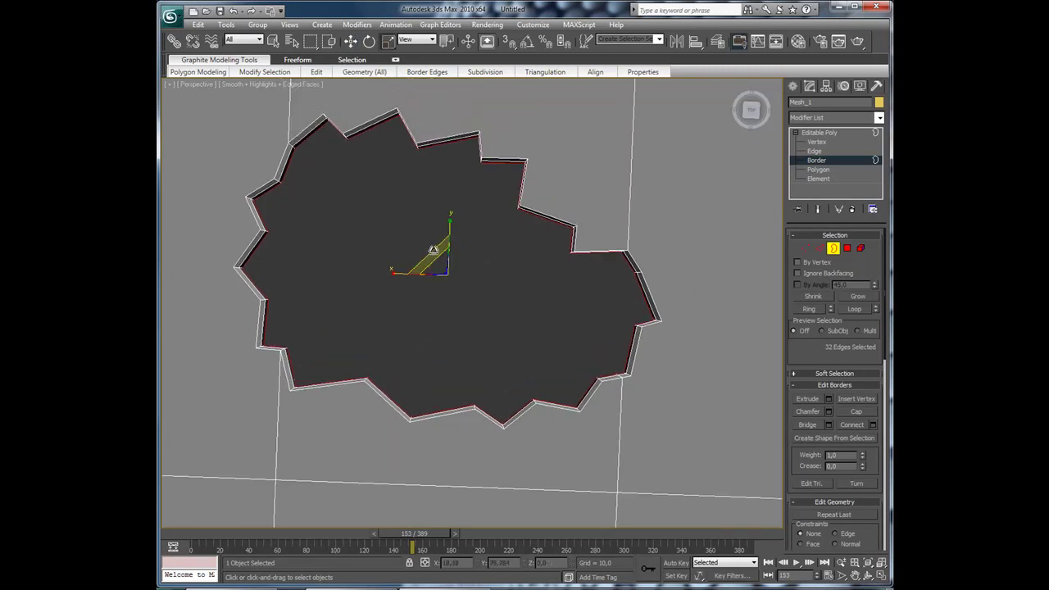
shift+drag(433, 249, 435, 255)
drag(435, 256, 435, 256)
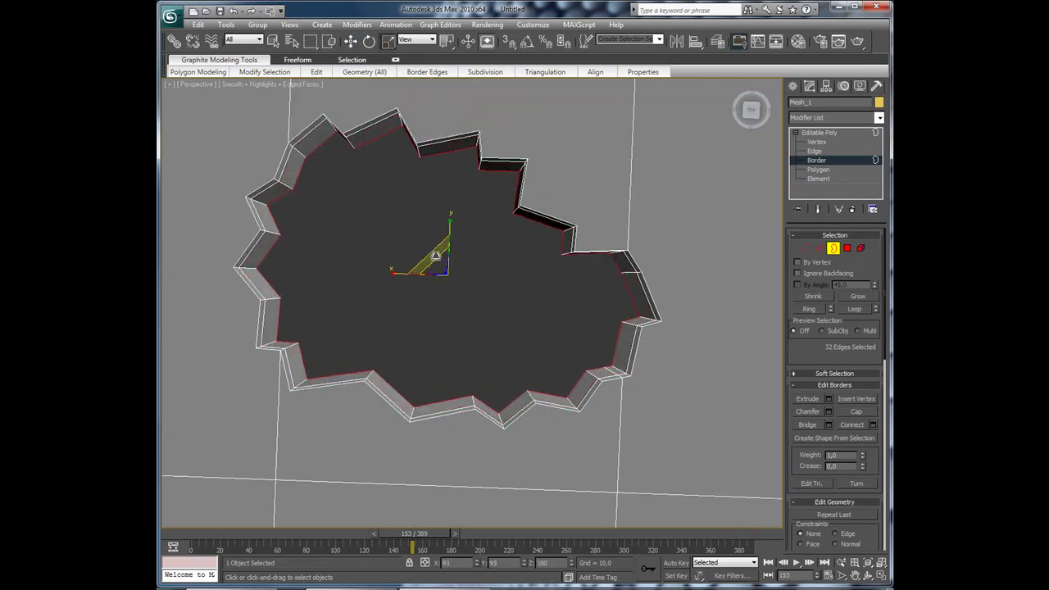
mouse_move(484, 351)
alt+middle_down()
mouse_move(431, 282)
mouse_move(465, 287)
alt+middle_up()
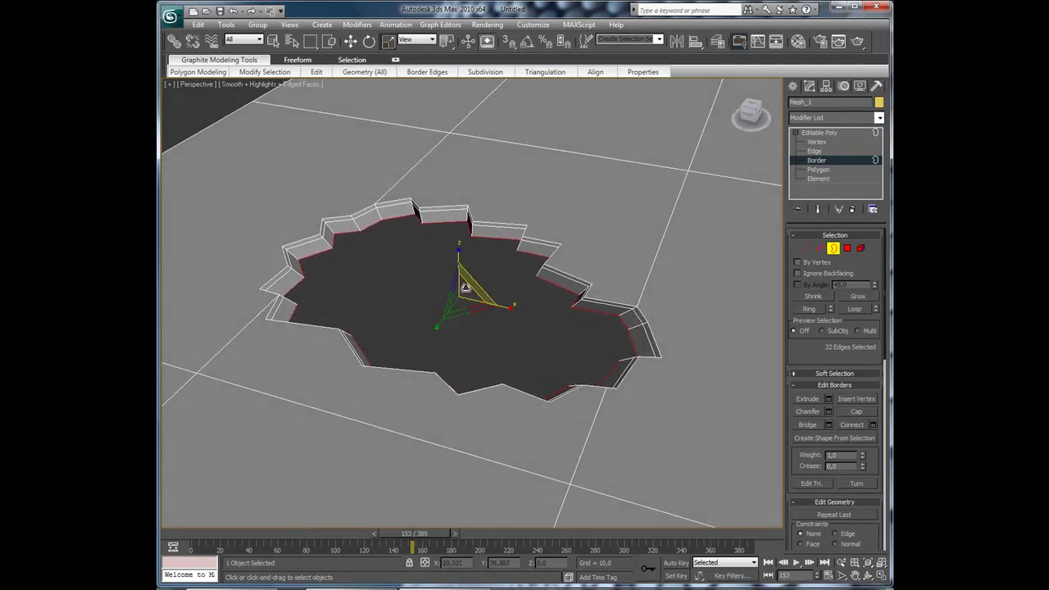
key(w)
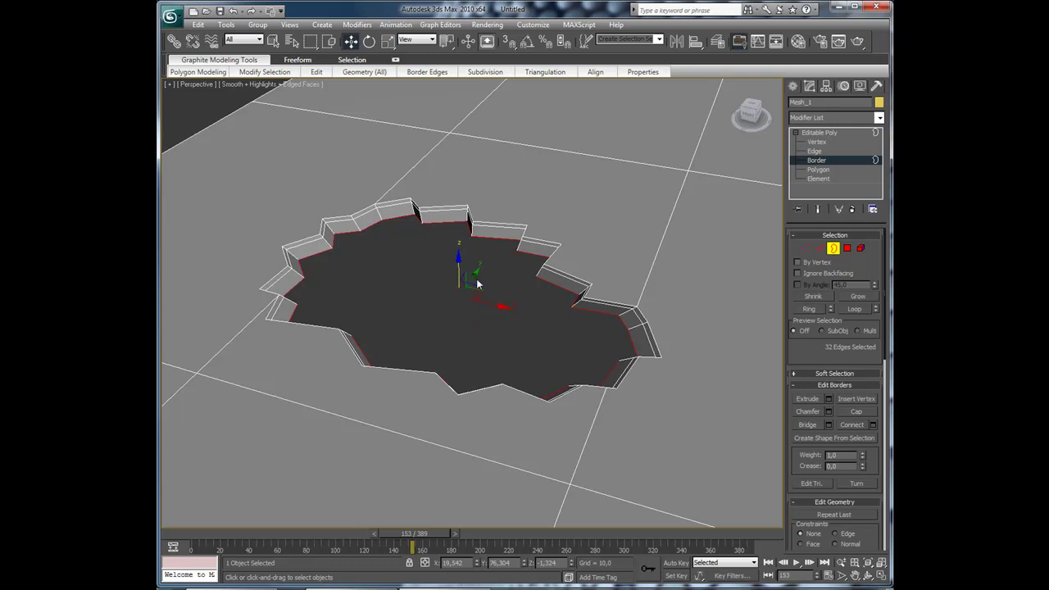
click(482, 345)
mouse_move(494, 383)
alt+middle_down()
mouse_move(470, 371)
mouse_move(514, 363)
mouse_move(514, 341)
mouse_move(504, 367)
alt+middle_up()
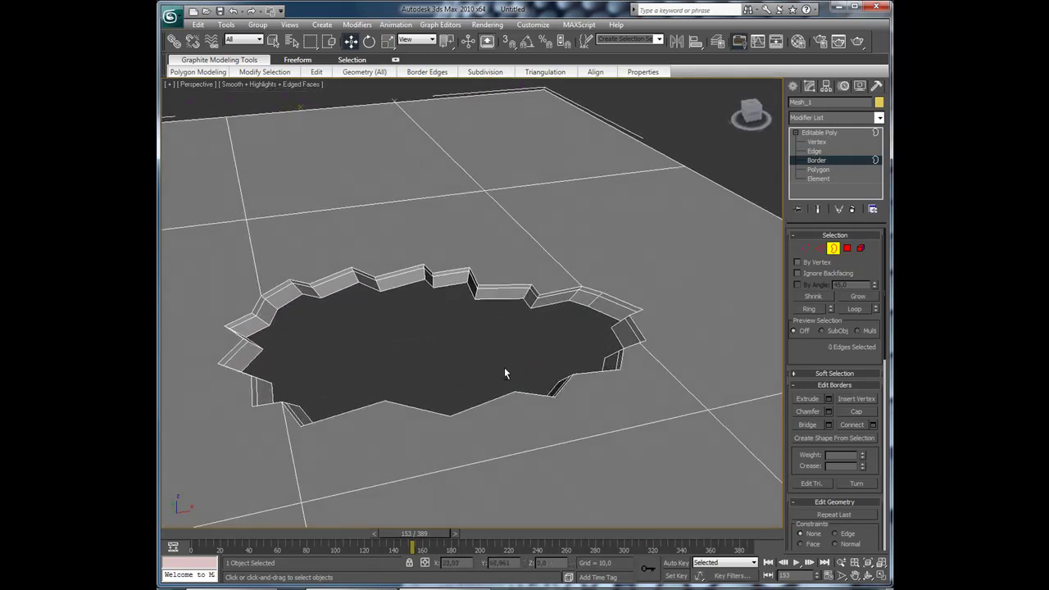
At Polygon level, box-select the 64 wall polygons ringing the jagged hole
click(819, 247)
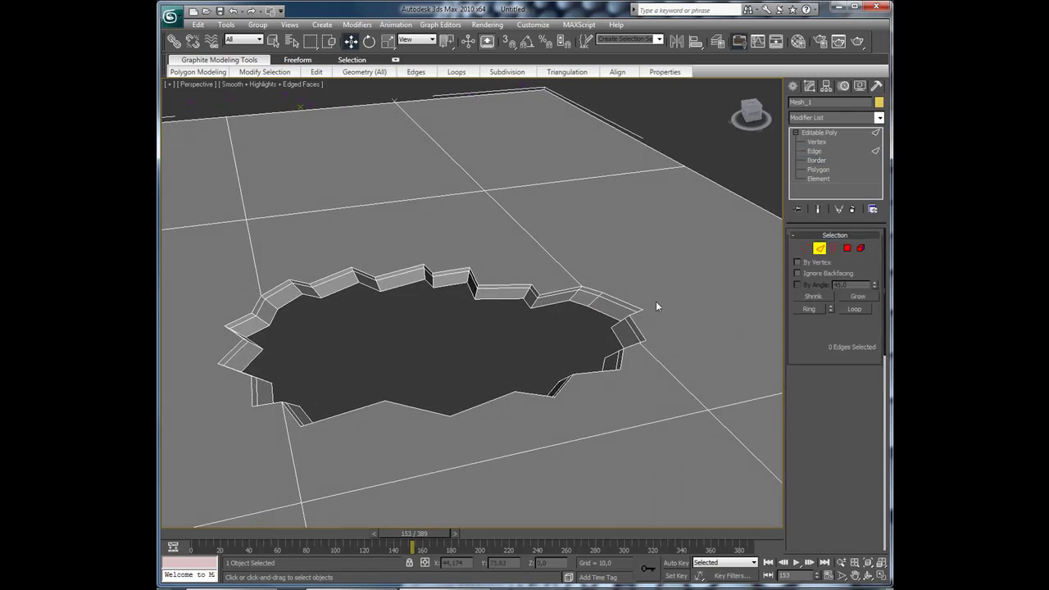
click(562, 300)
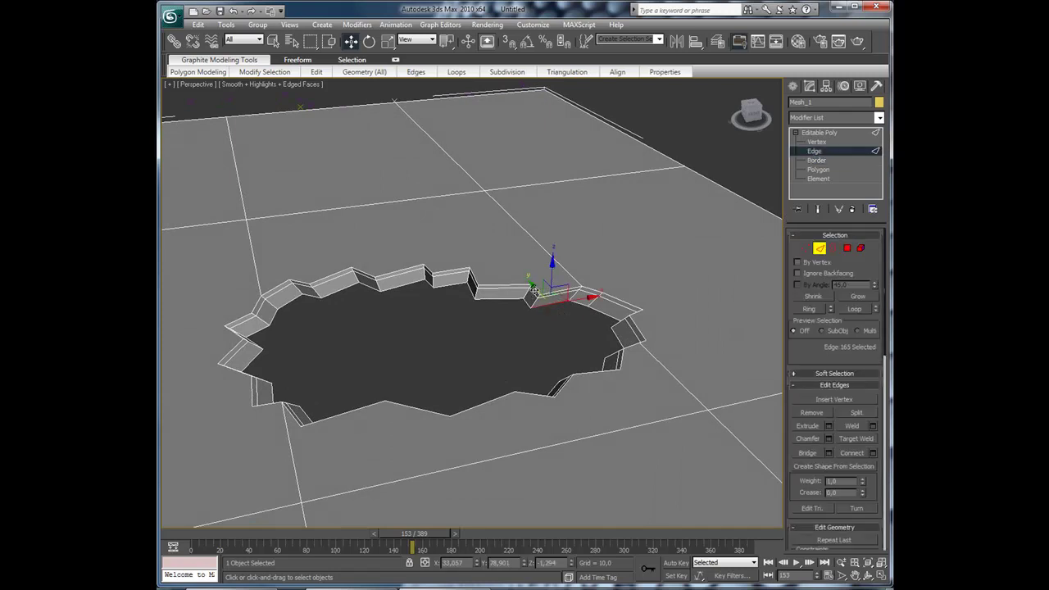
click(525, 325)
mouse_move(525, 325)
alt+middle_down()
mouse_move(566, 352)
mouse_move(543, 367)
mouse_move(507, 367)
mouse_move(501, 349)
alt+middle_up()
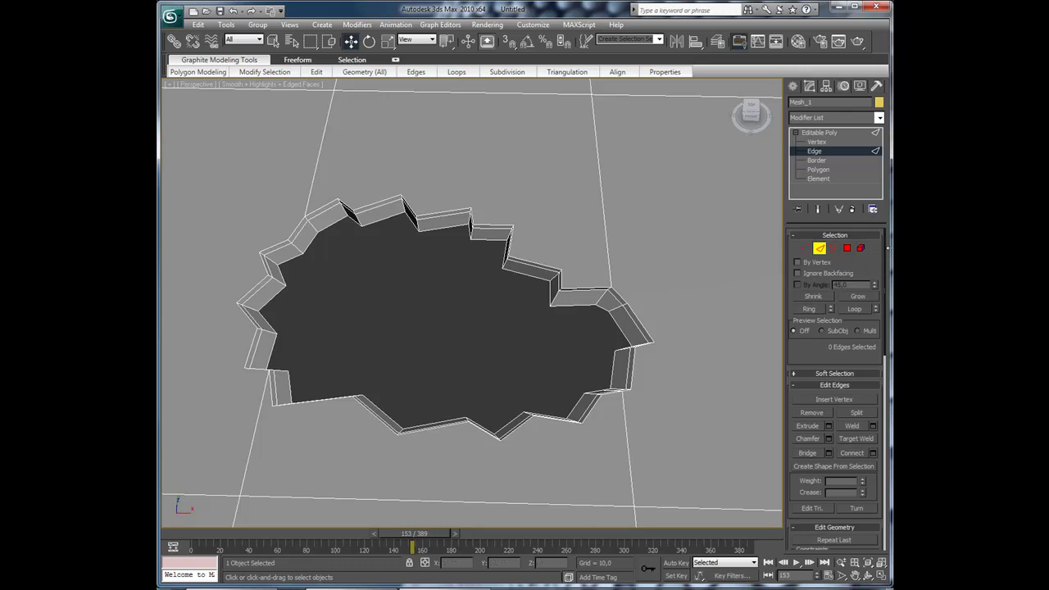
click(847, 248)
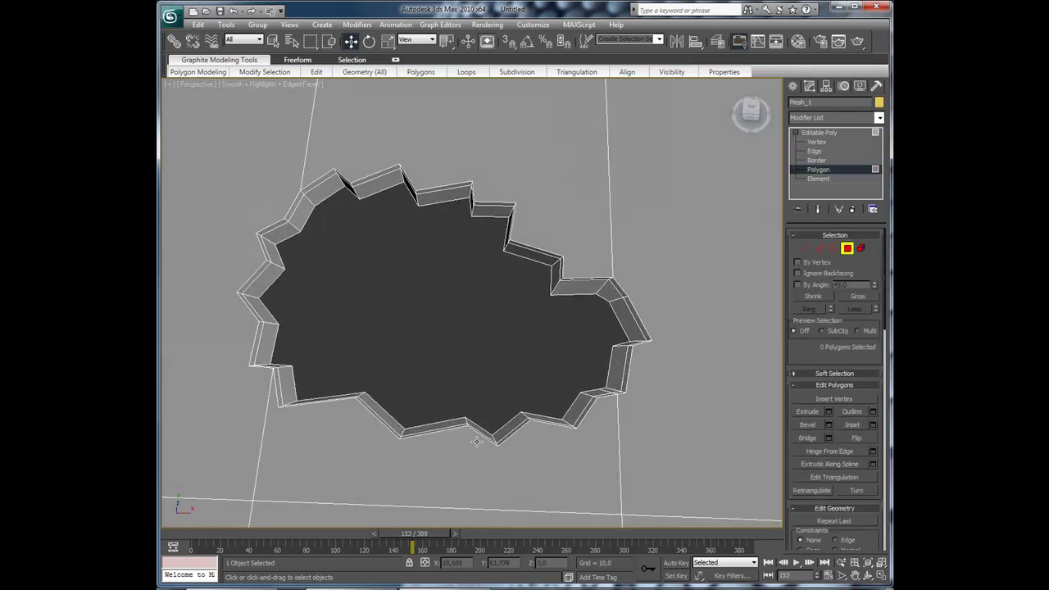
scroll(524, 418, down, 5)
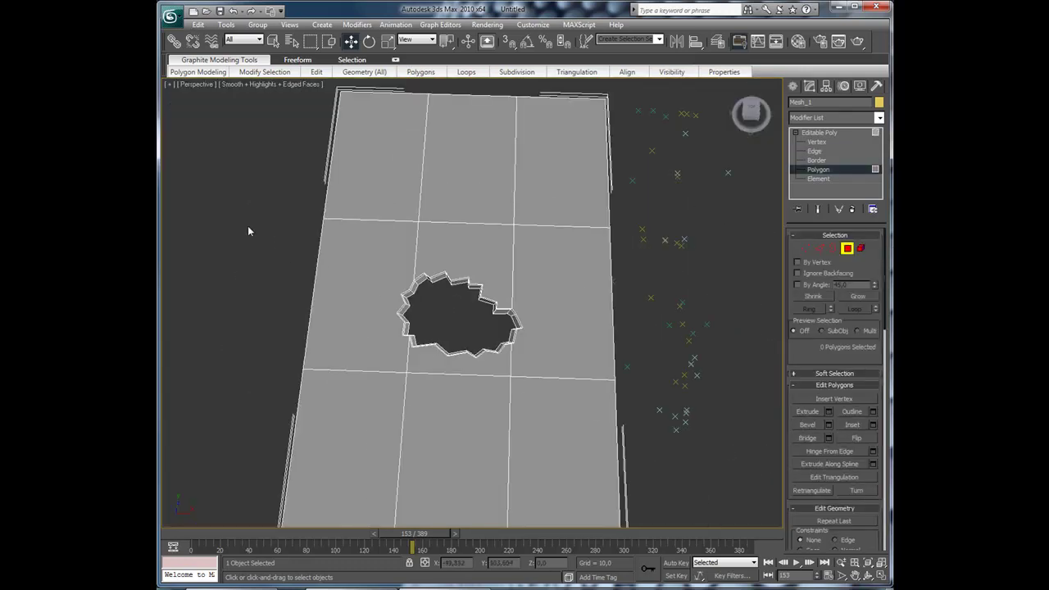
drag(248, 229, 668, 387)
mouse_move(746, 259)
mouse_down()
mouse_move(307, 188)
mouse_move(308, 342)
mouse_move(690, 496)
mouse_up()
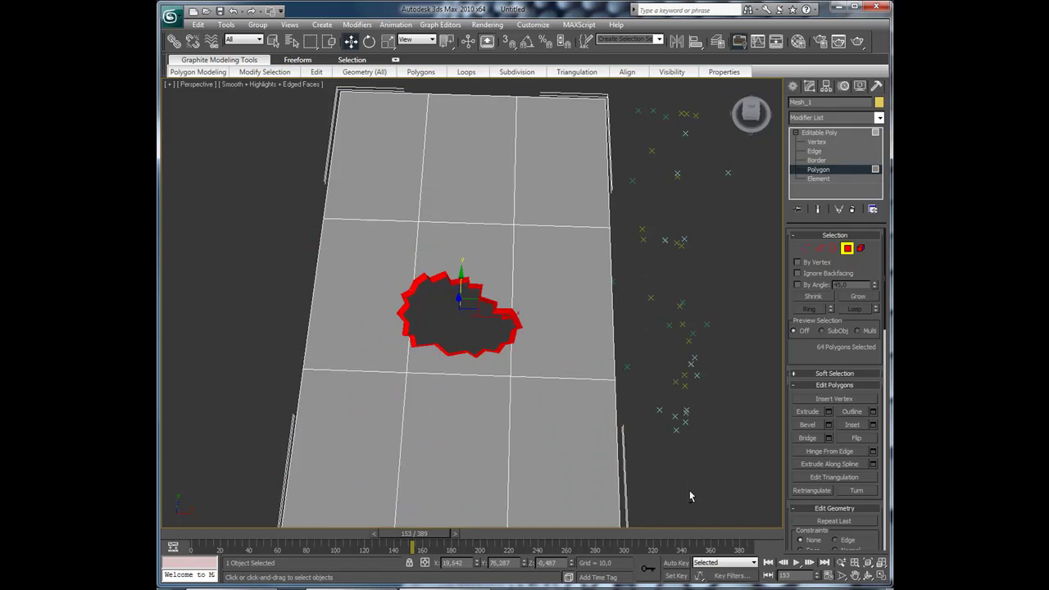
mouse_move(526, 404)
alt+middle_down()
mouse_move(486, 407)
mouse_move(484, 287)
mouse_move(461, 339)
mouse_move(503, 328)
mouse_move(496, 332)
alt+middle_up()
scroll(497, 333, up, 5)
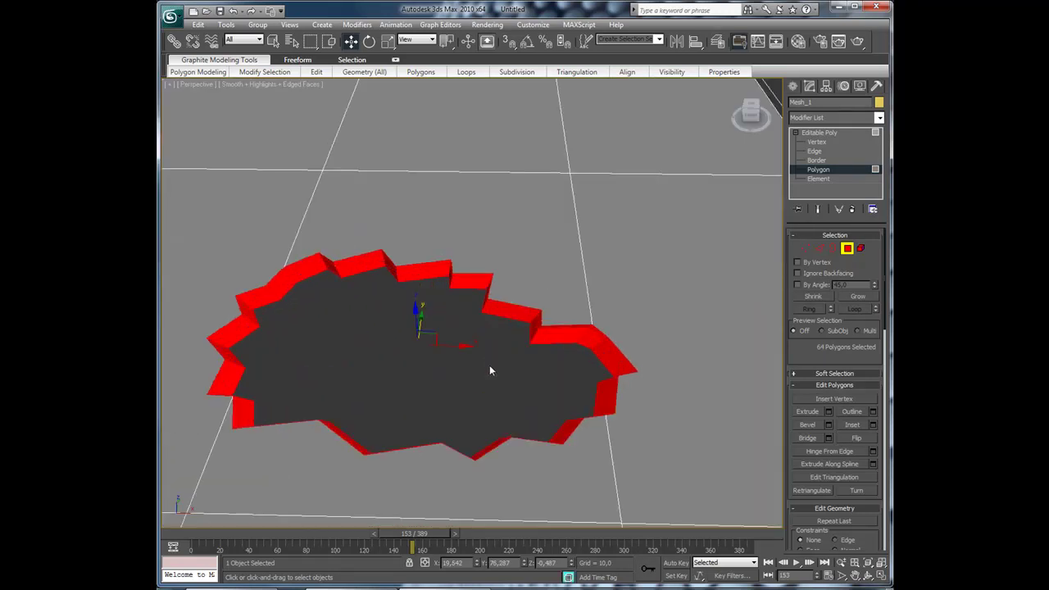
drag(827, 354, 824, 267)
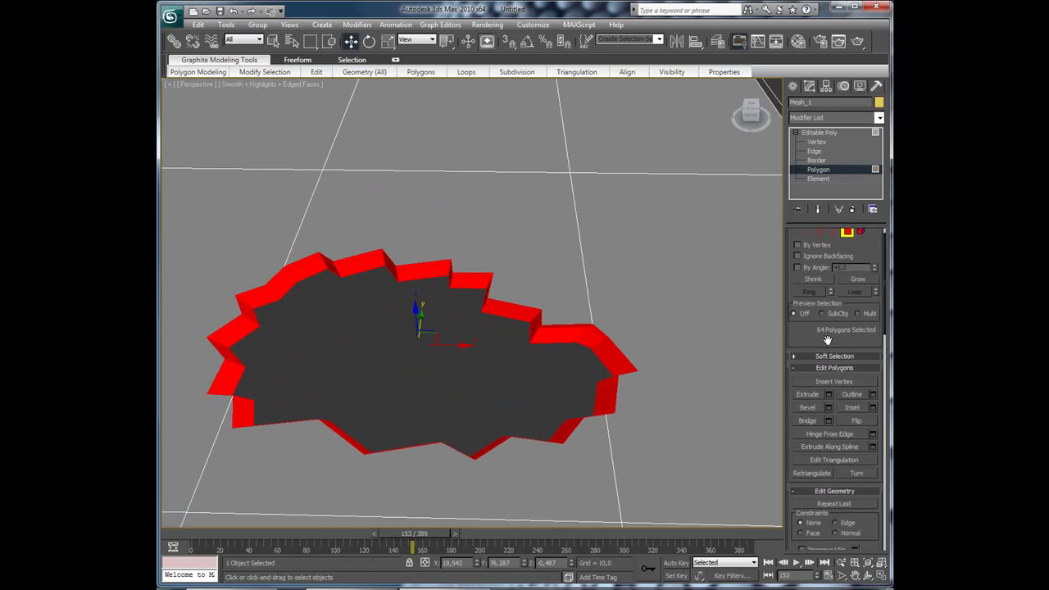
scroll(835, 254, down, 5)
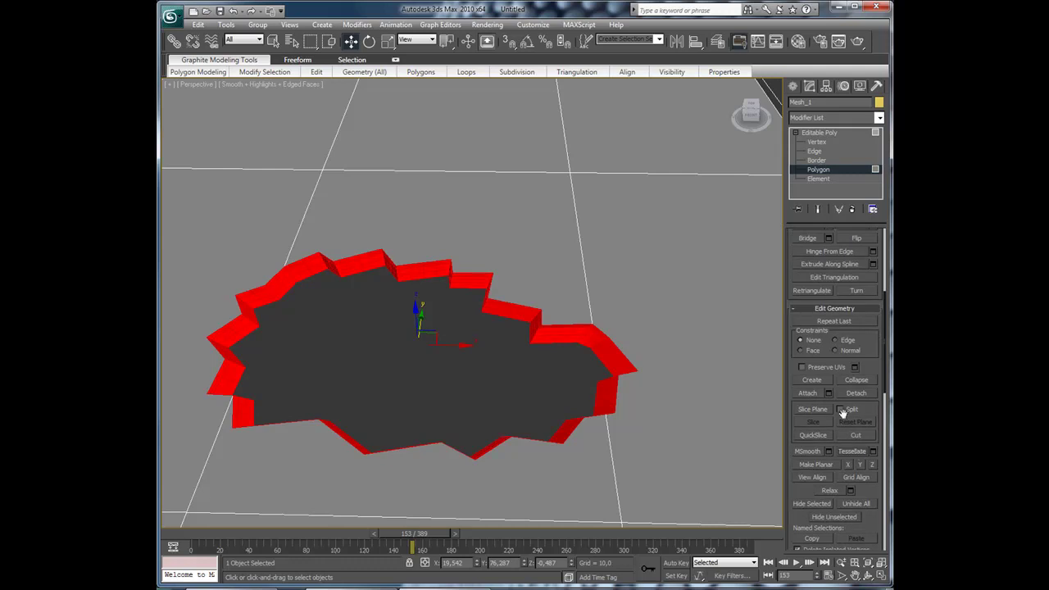
Add a Noise modifier with Scale 0,85, Strength X 1,82 and Y 1,41
click(836, 117)
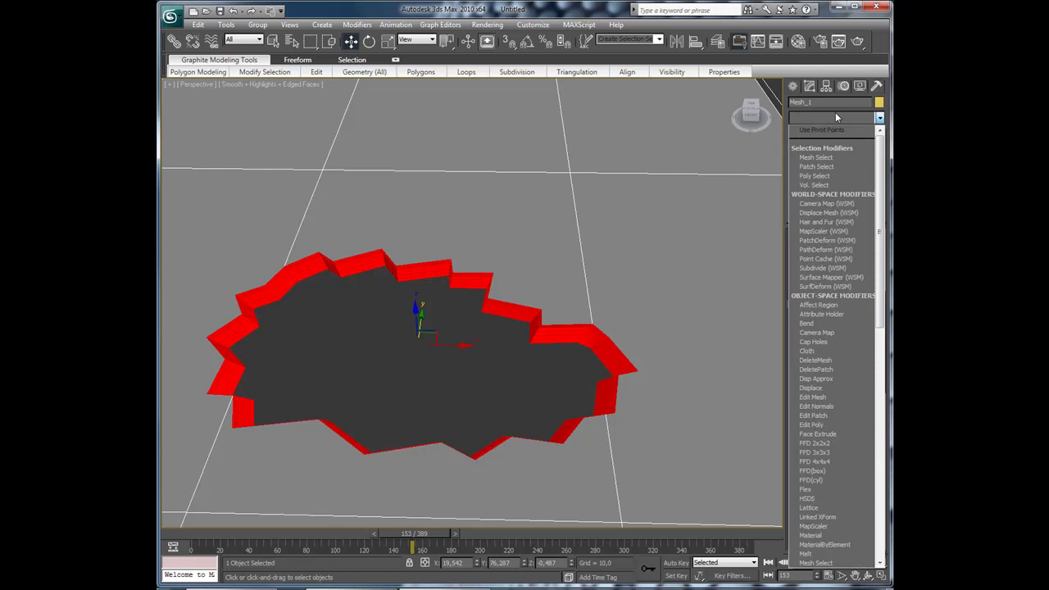
text(noise)
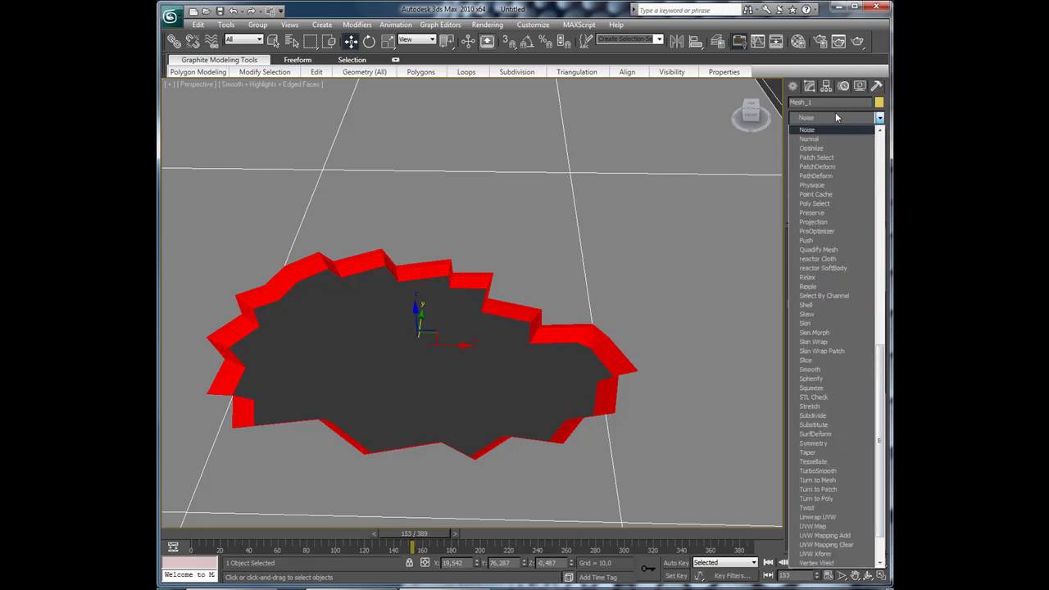
key(Return)
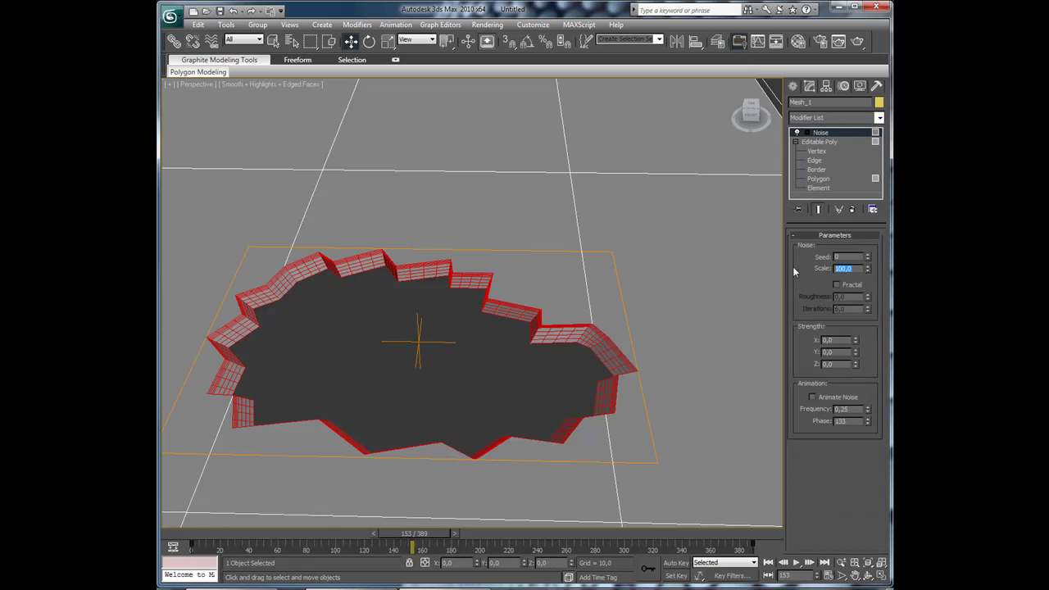
text(11)
mouse_move(855, 340)
mouse_down()
mouse_move(850, 174)
mouse_move(852, 207)
mouse_up()
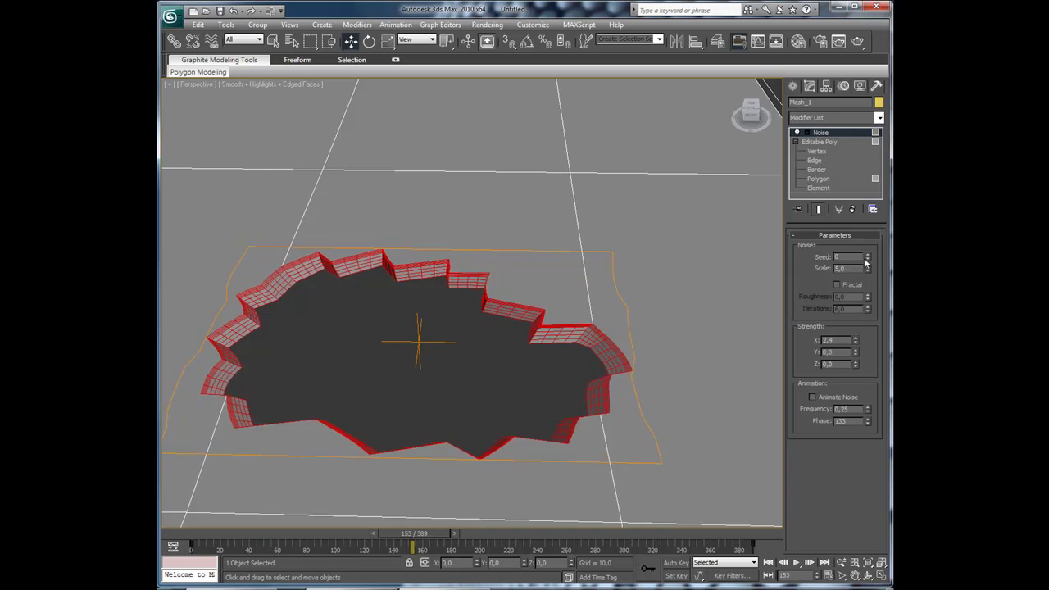
drag(868, 269, 871, 321)
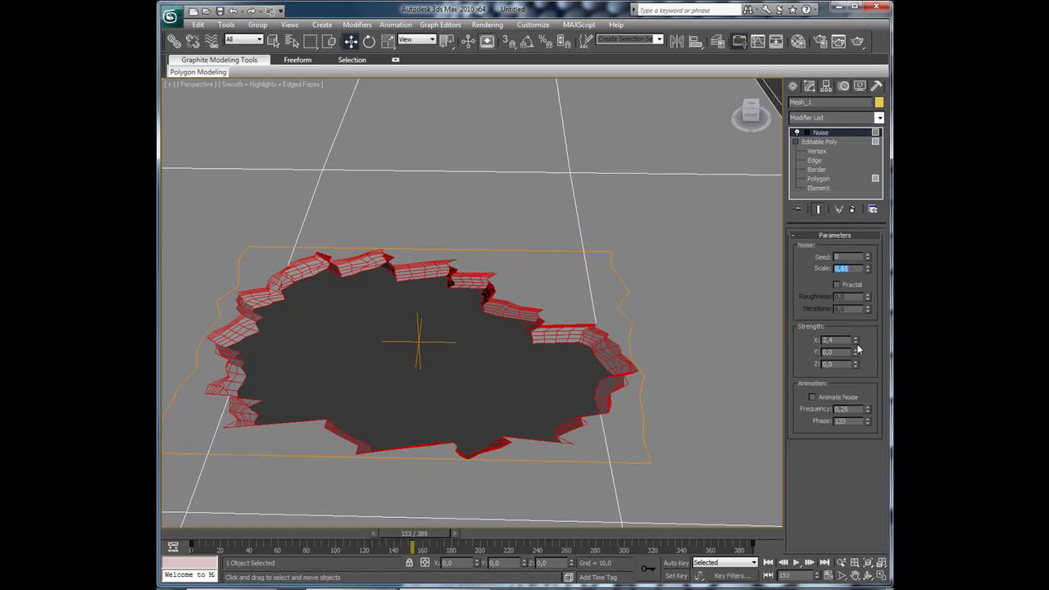
right_click(856, 340)
drag(856, 346, 840, 237)
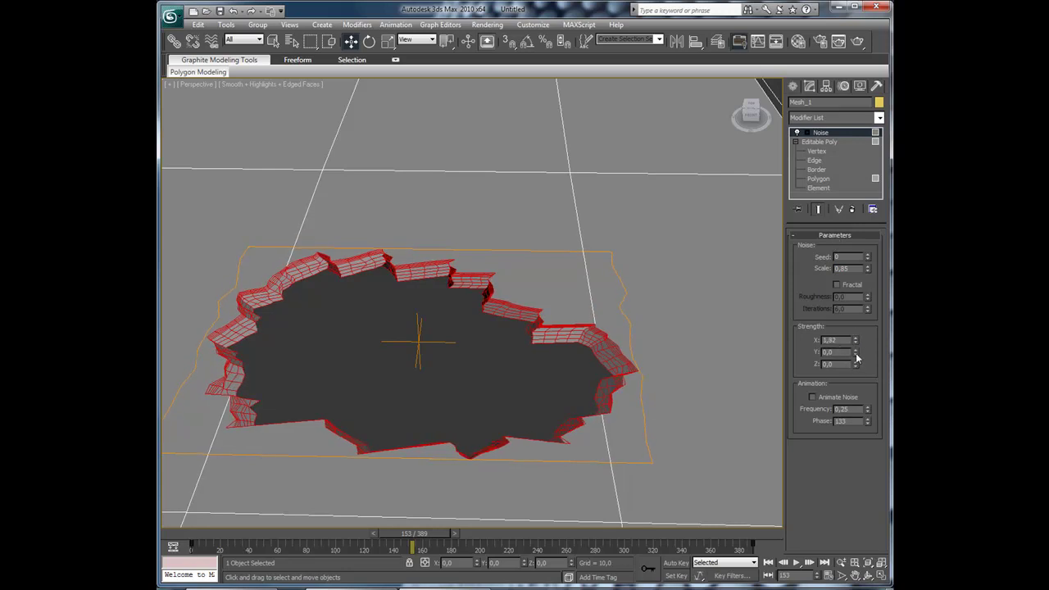
drag(856, 352, 844, 269)
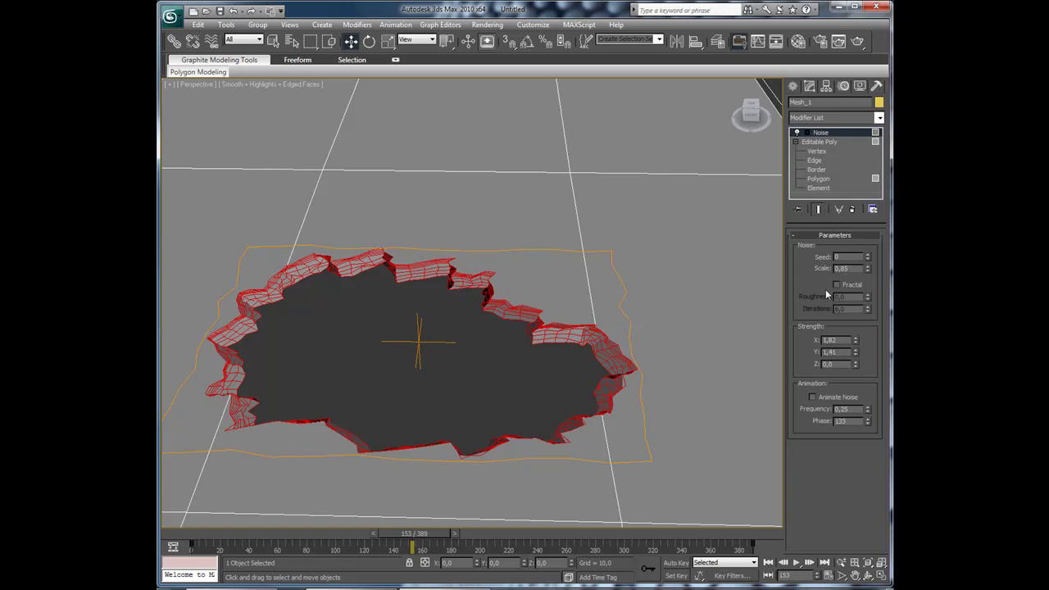
Deselect, hide edged faces, and toggle Noise off and on to compare the roughened rim
click(494, 400)
key(F4)
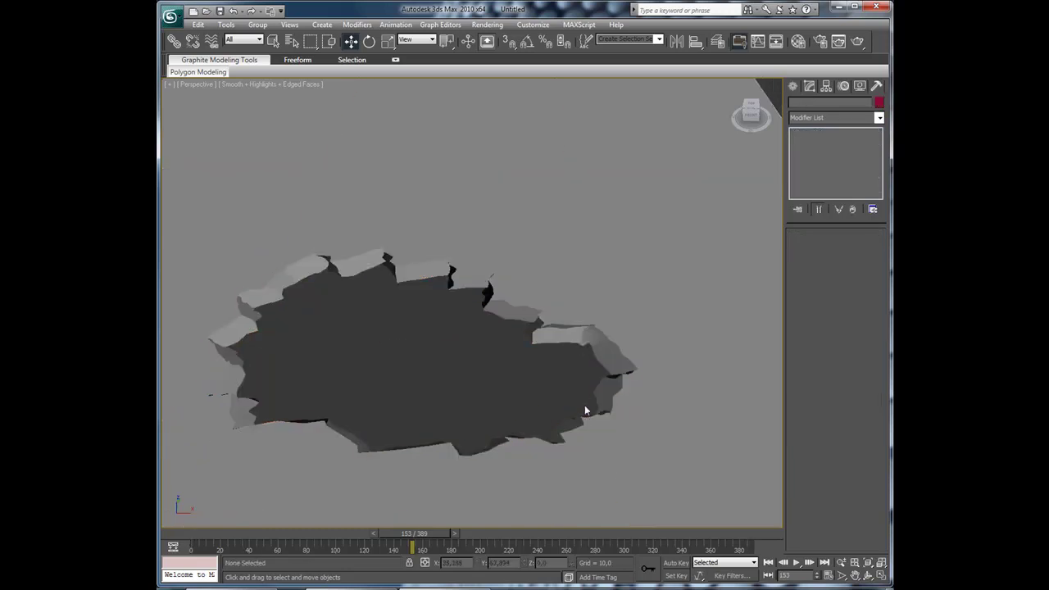
mouse_move(489, 385)
alt+middle_down()
mouse_move(475, 418)
mouse_move(493, 390)
alt+middle_up()
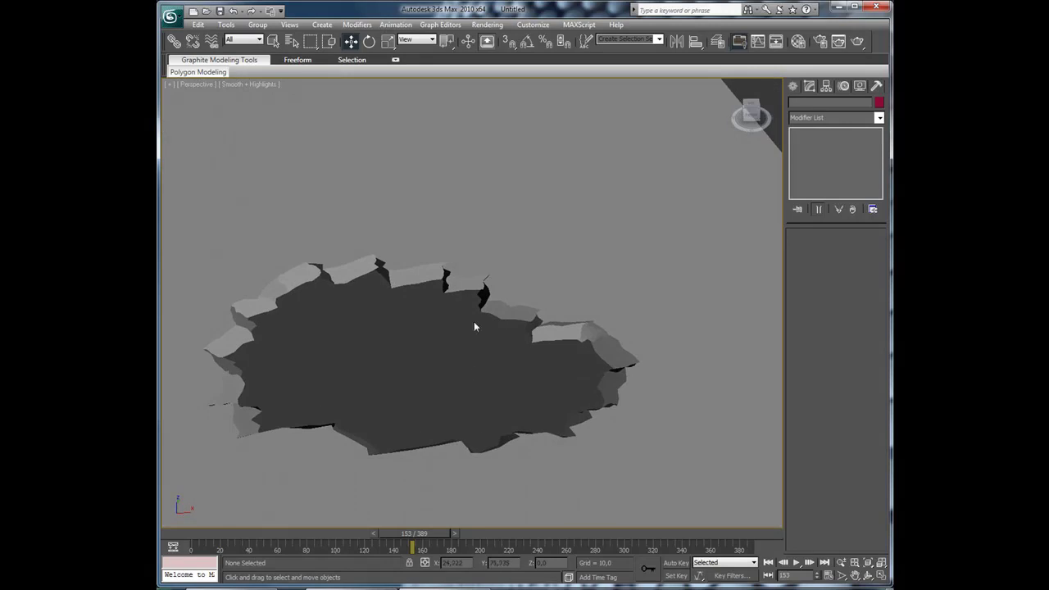
click(485, 300)
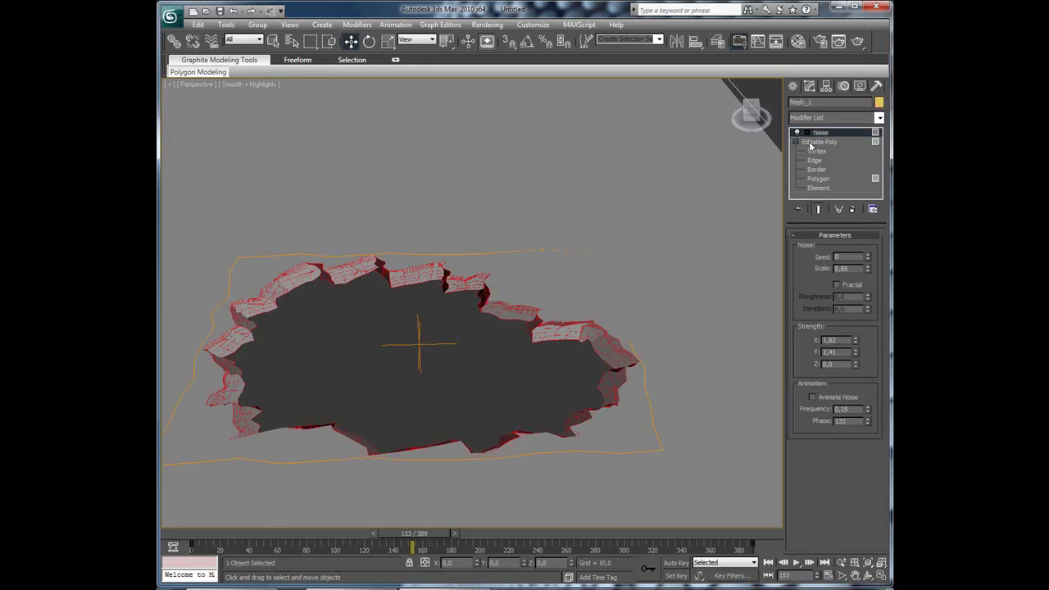
click(796, 141)
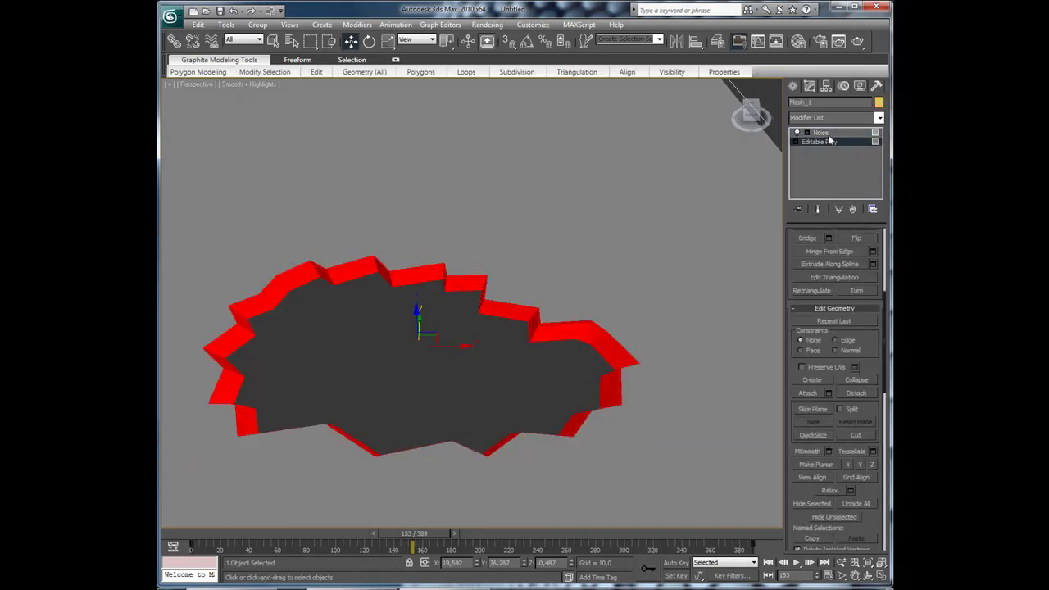
click(822, 133)
click(515, 363)
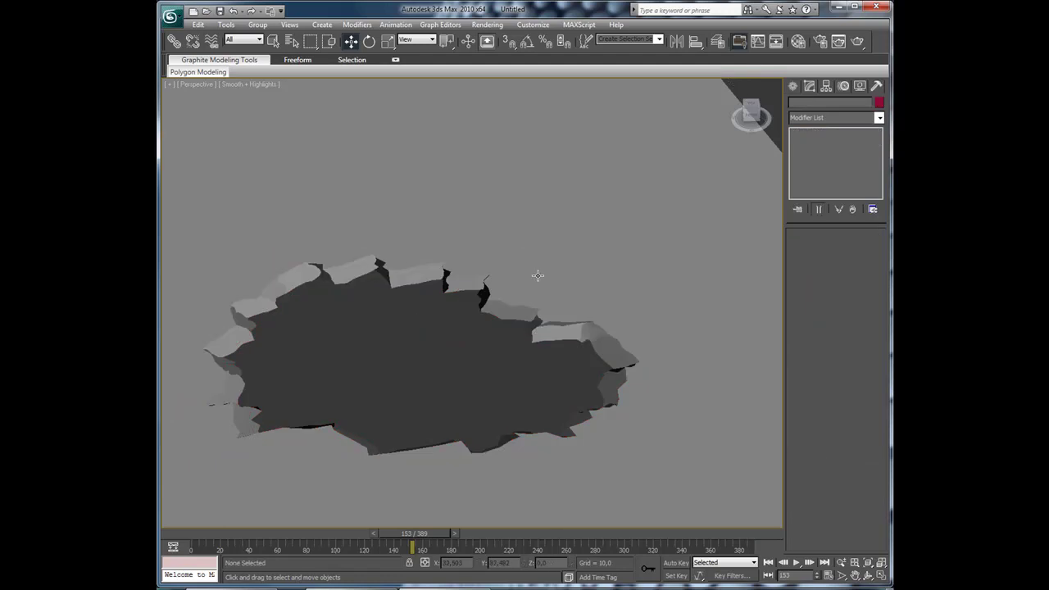